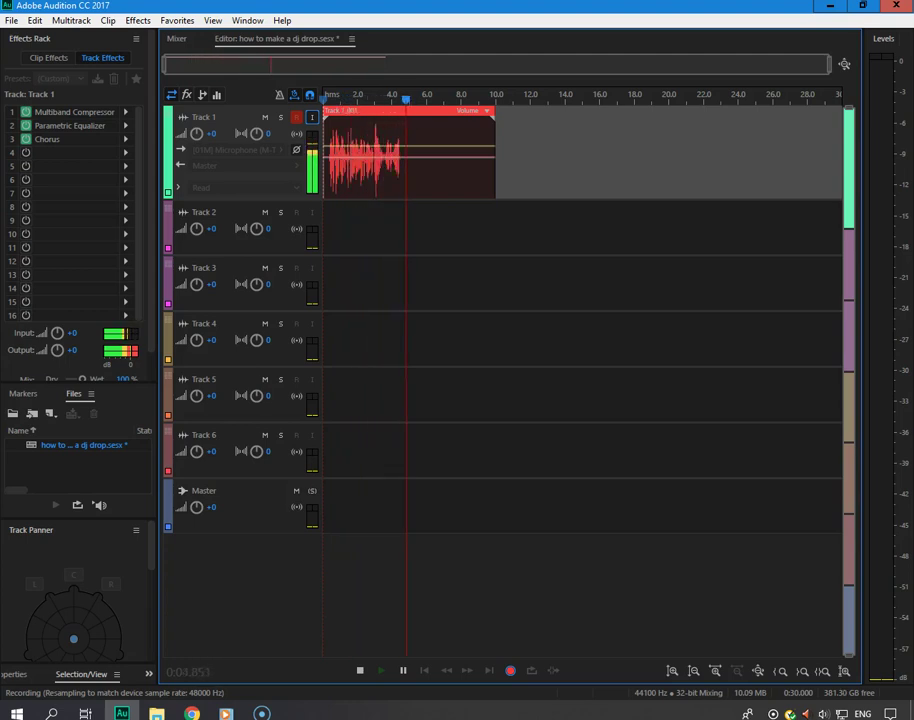
Step: Stop the voice recording on Track 1 and play the take back from the beginning
{"action": "key", "text": "space"}
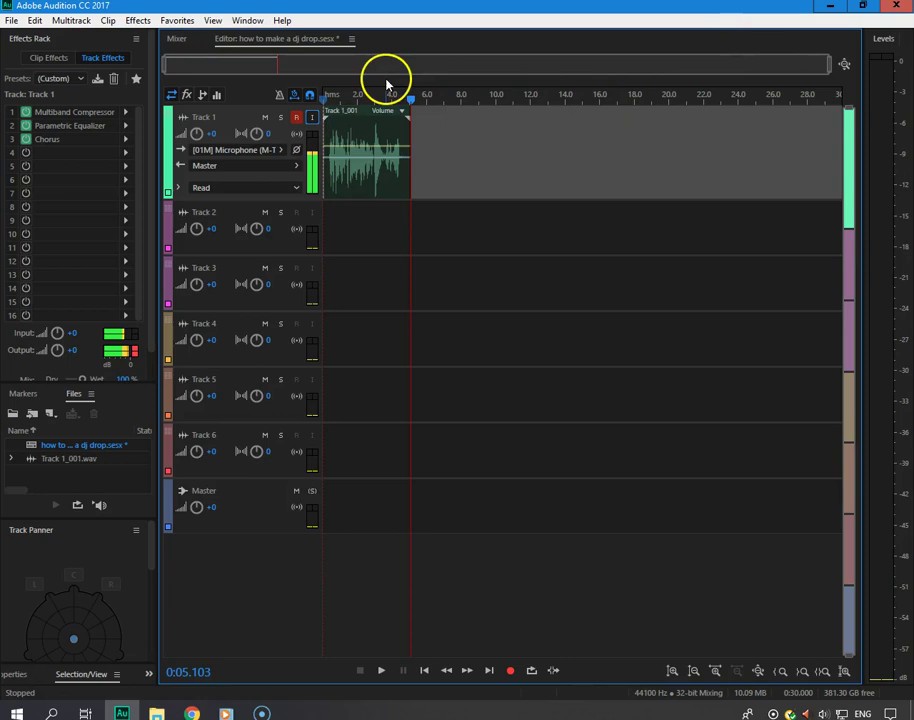
{"action": "left_click", "coordinate": [327, 95]}
{"action": "key", "text": "space"}
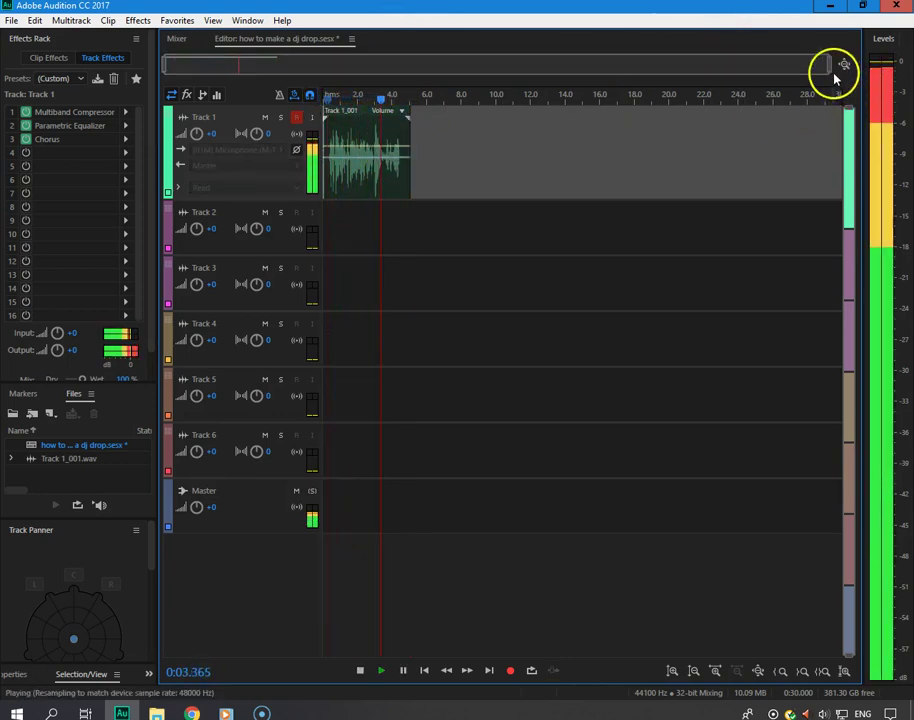
{"action": "left_click_drag", "start_coordinate": [828, 66], "coordinate": [257, 133]}
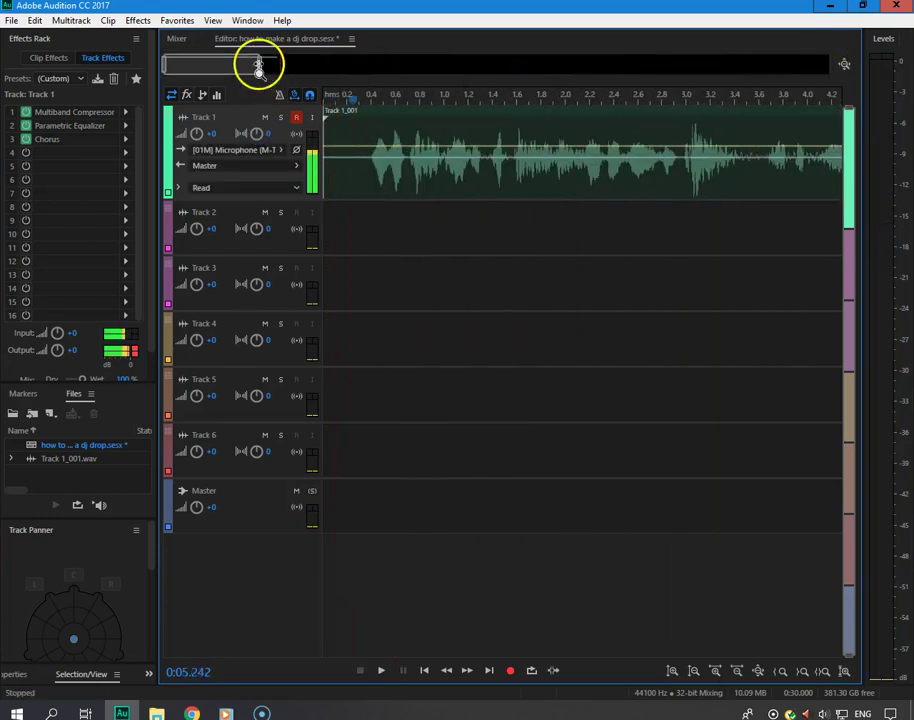
{"action": "left_click_drag", "start_coordinate": [256, 62], "coordinate": [338, 64]}
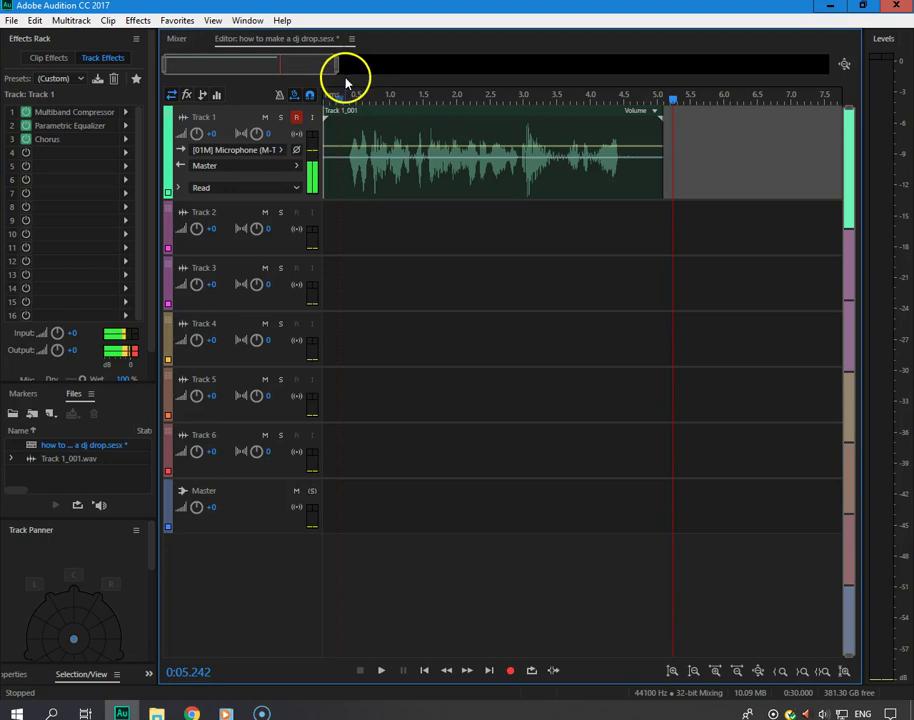
Step: Apply the Broadcast preset to Track 1's Multiband Compressor and close the effect
{"action": "double_click", "coordinate": [65, 117]}
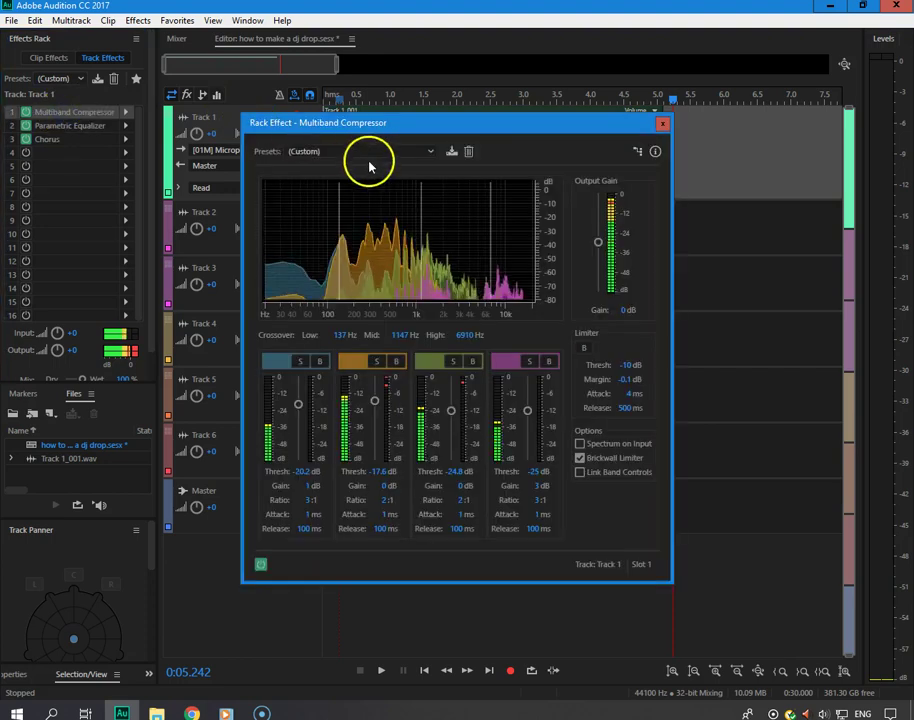
{"action": "left_click", "coordinate": [375, 153]}
{"action": "left_click", "coordinate": [343, 182]}
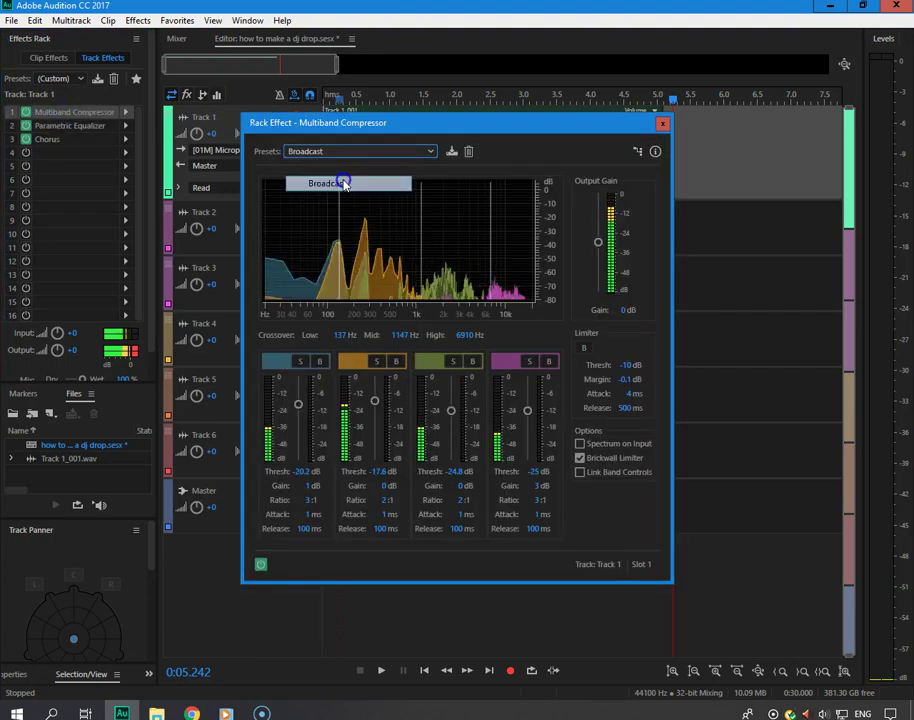
{"action": "left_click", "coordinate": [664, 123]}
Step: Apply the Loudness Maximizer preset to Track 1's Parametric Equalizer and close the effect
{"action": "left_click", "coordinate": [80, 129]}
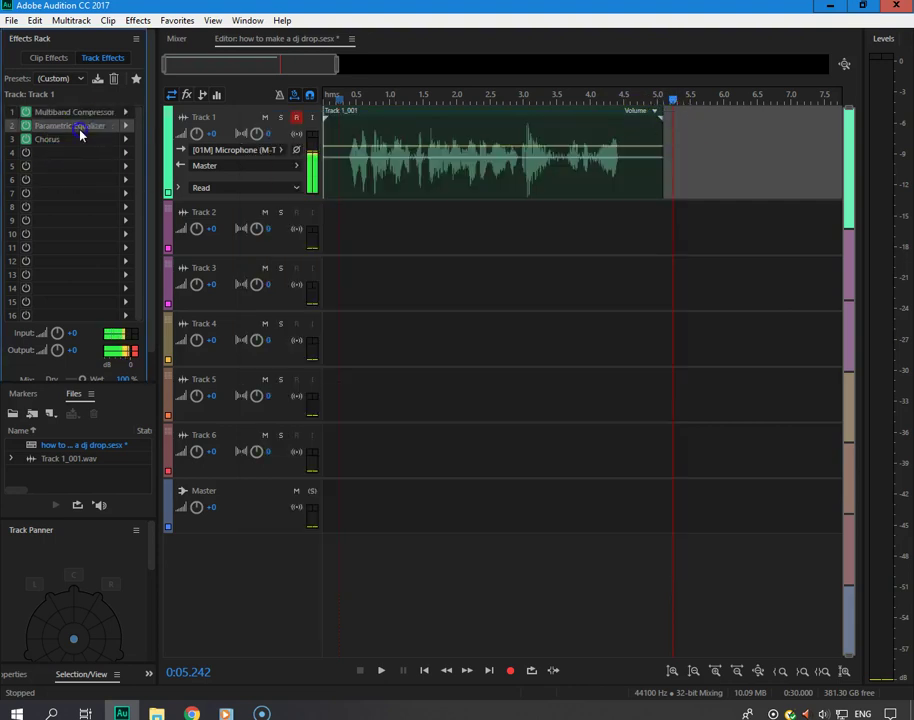
{"action": "left_click", "coordinate": [120, 130]}
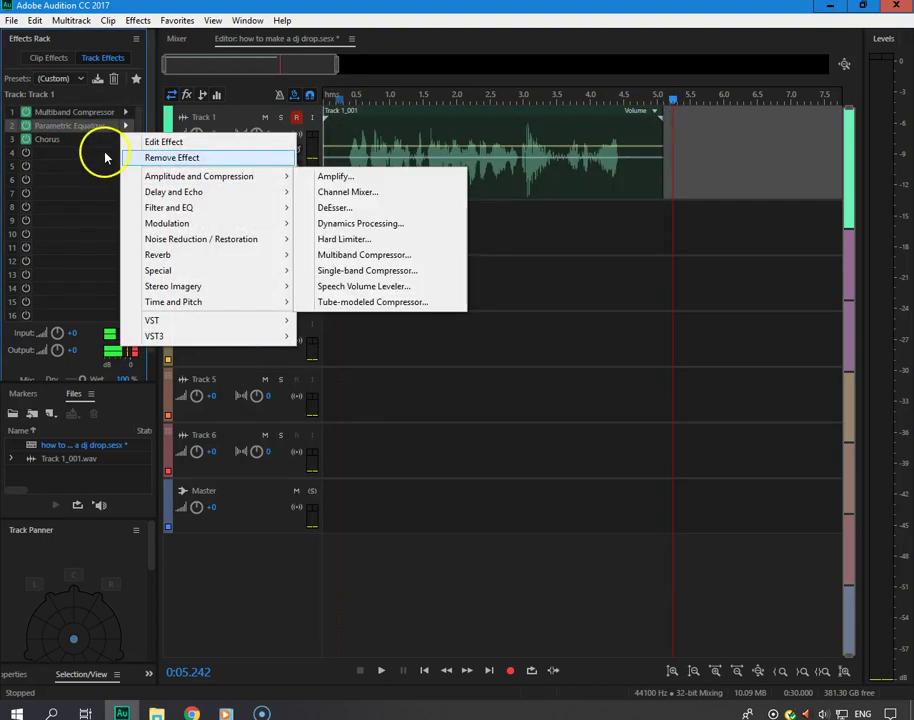
{"action": "left_click", "coordinate": [158, 142]}
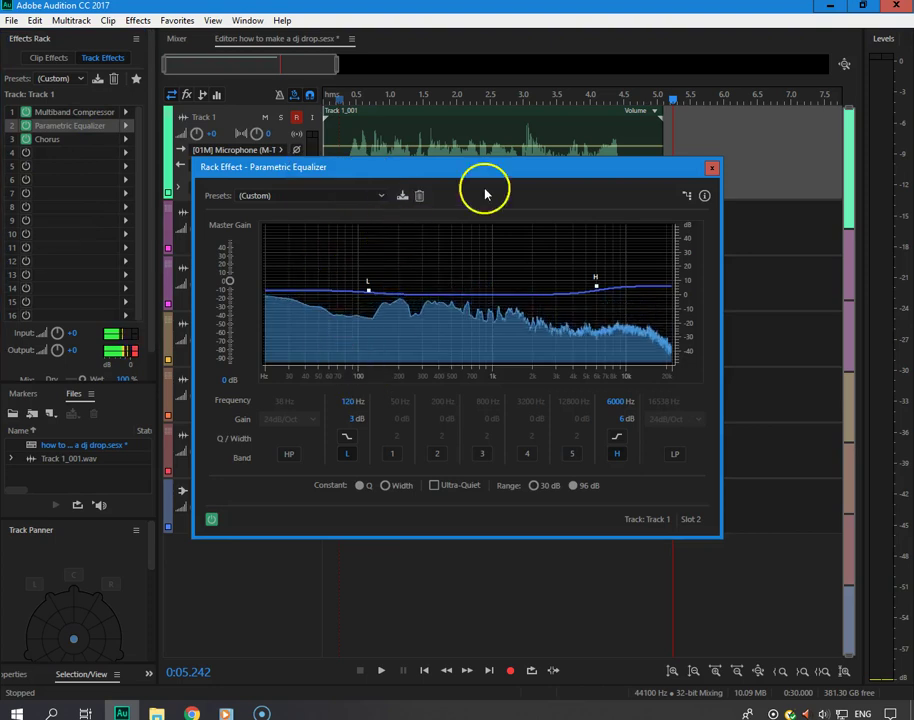
{"action": "left_click", "coordinate": [380, 196]}
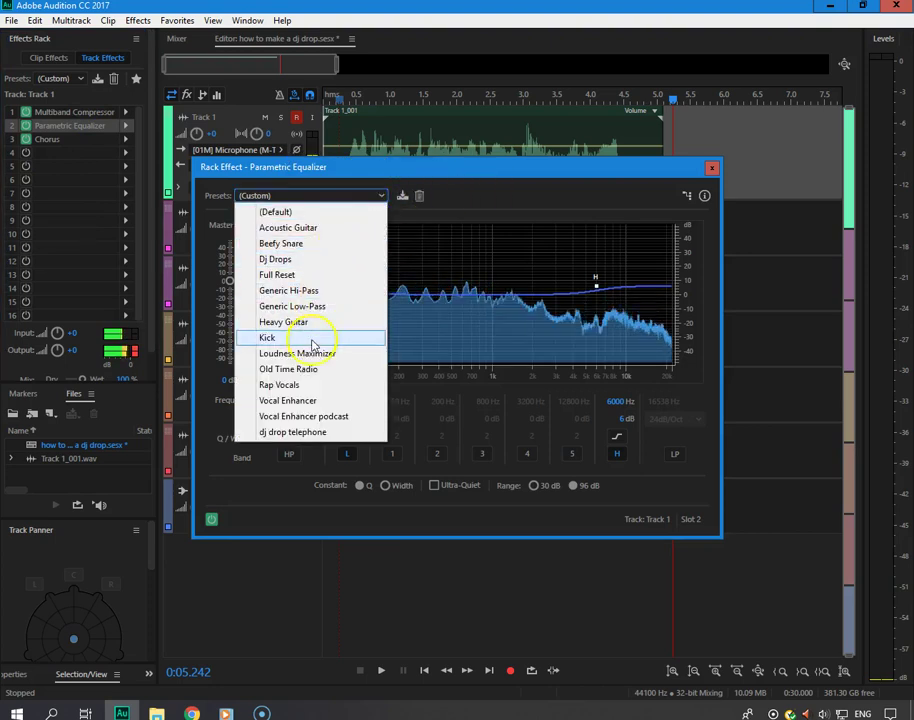
{"action": "left_click", "coordinate": [313, 354]}
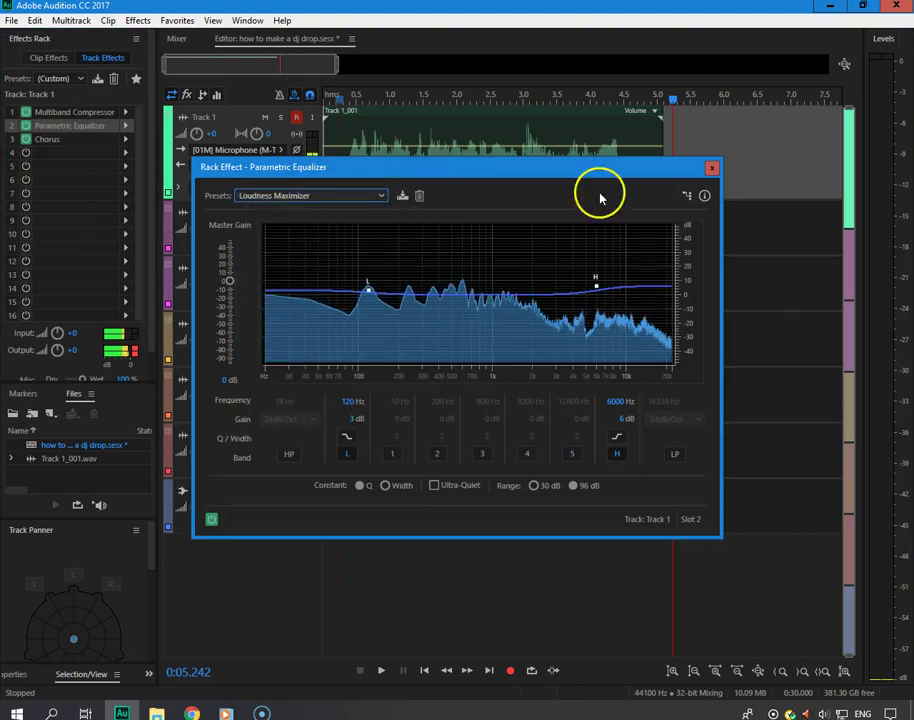
{"action": "left_click", "coordinate": [714, 168]}
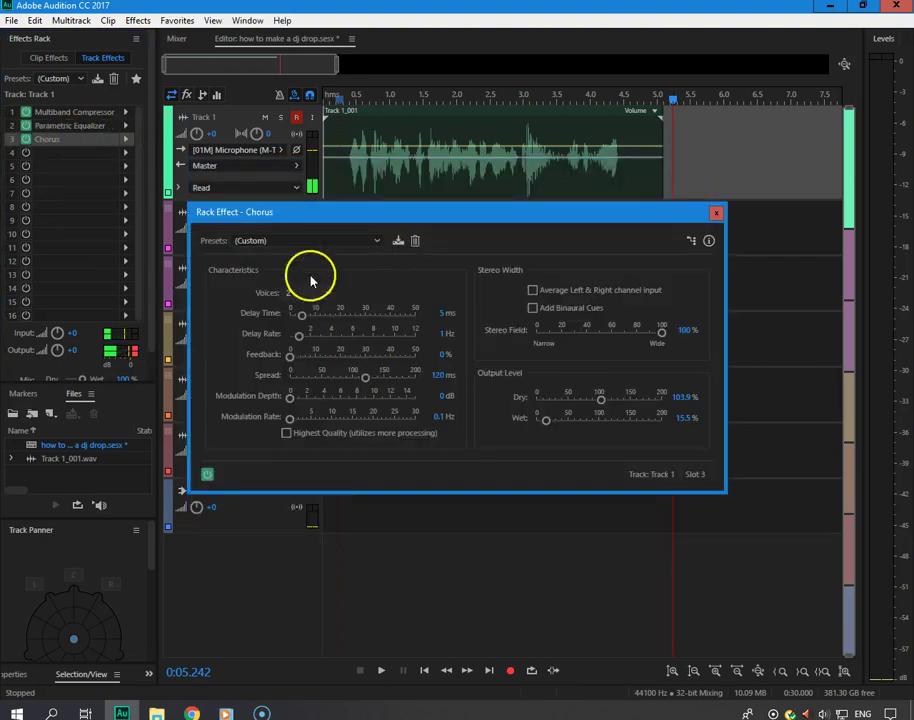
Step: Apply the Dj Drops preset to Track 1's Chorus and close the effect
{"action": "left_click", "coordinate": [346, 246]}
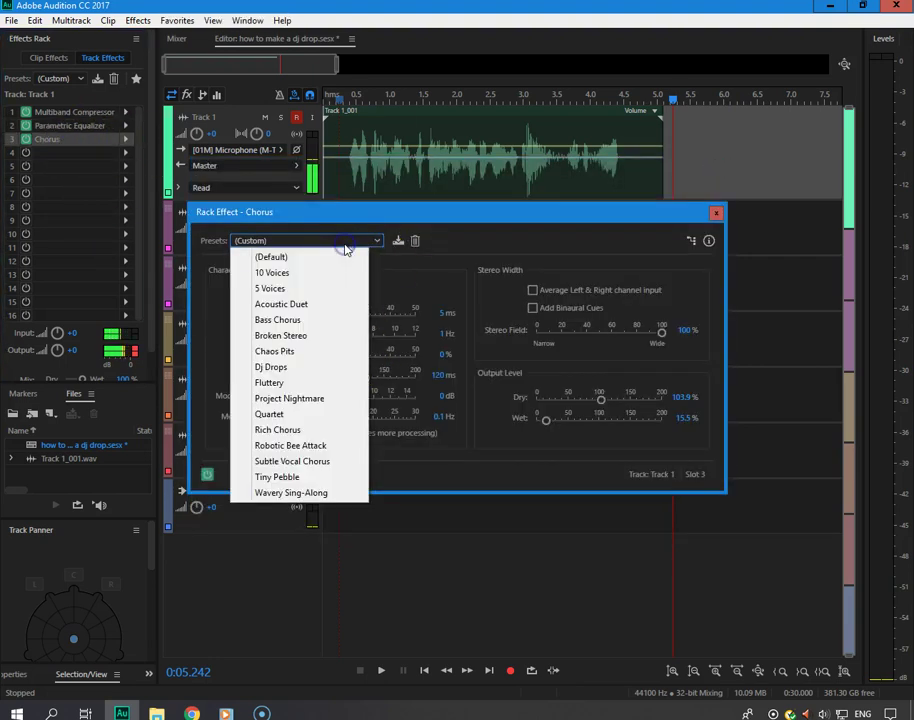
{"action": "left_click", "coordinate": [297, 369]}
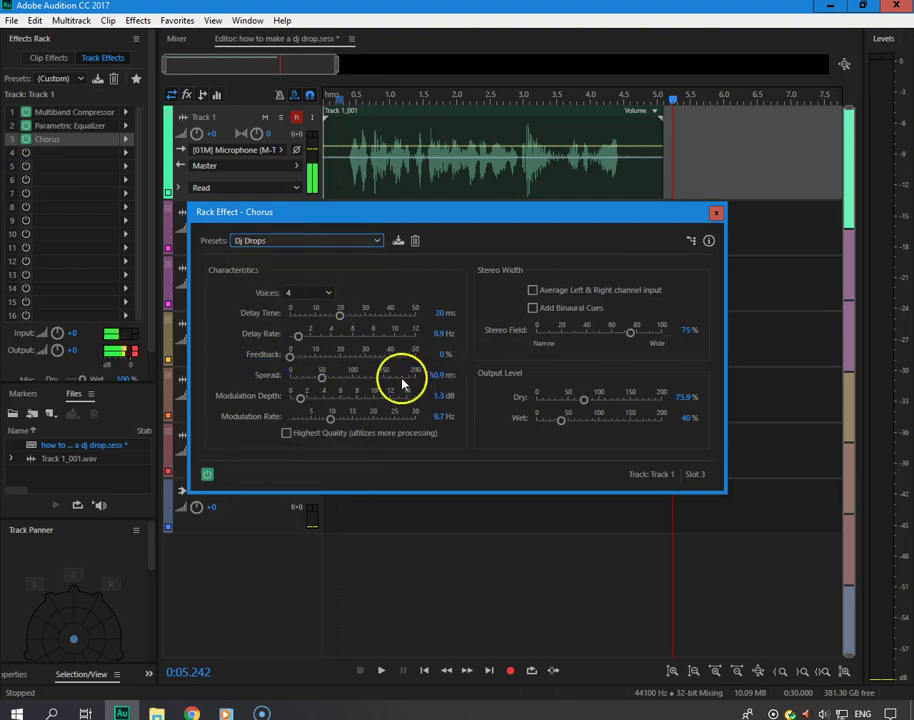
{"action": "left_click", "coordinate": [717, 212]}
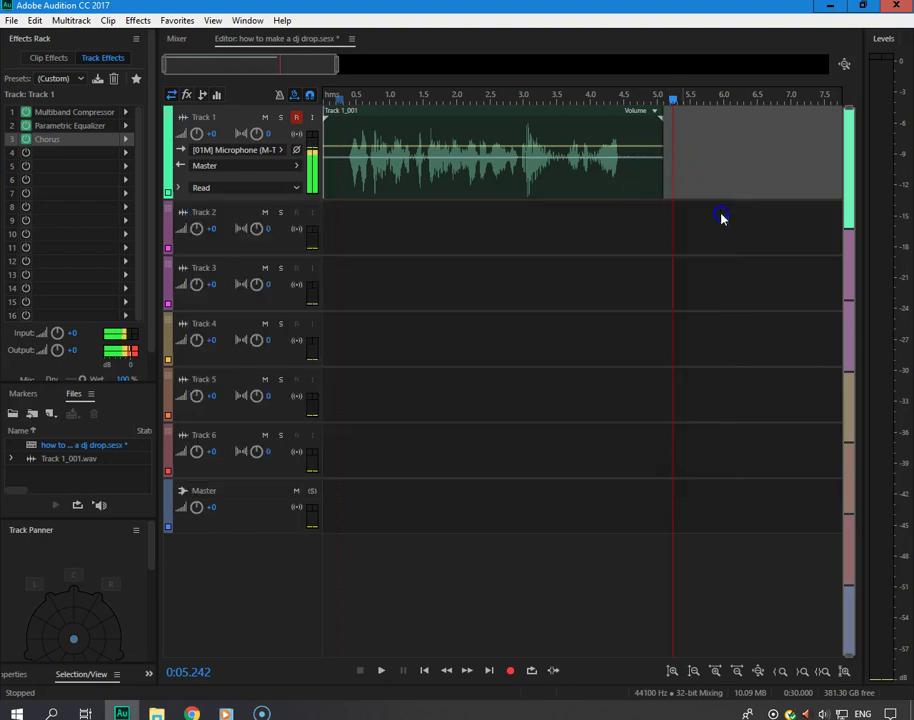
Step: Switch off the Multiband Compressor, Parametric Equalizer and Chorus on Track 1 and listen to the dry take from the first word
{"action": "left_click", "coordinate": [349, 100]}
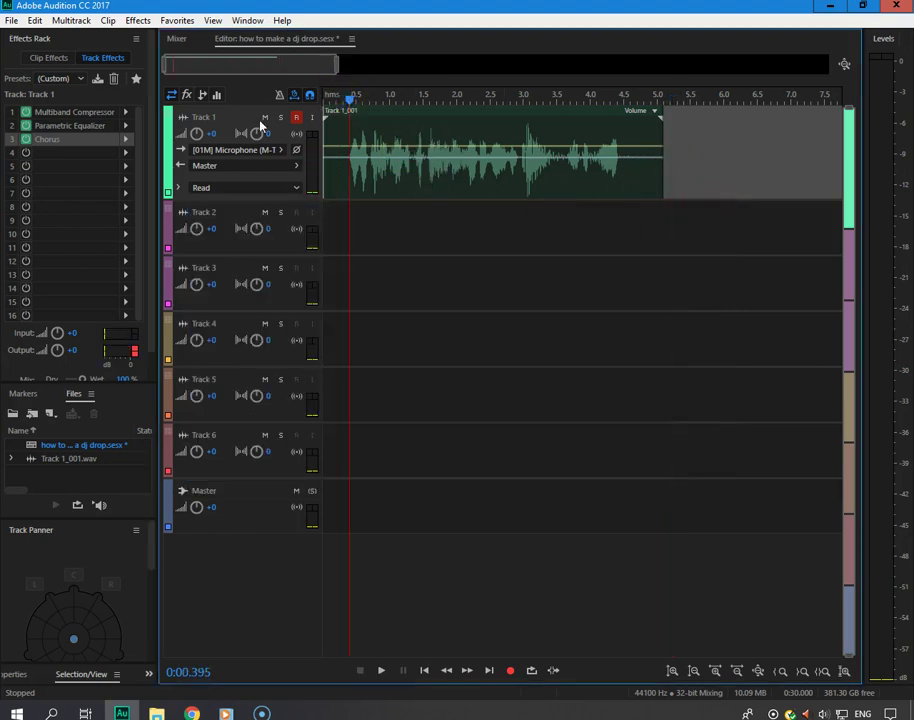
{"action": "left_click", "coordinate": [26, 112]}
{"action": "left_click", "coordinate": [26, 125]}
{"action": "left_click", "coordinate": [26, 139]}
{"action": "key", "text": "space"}
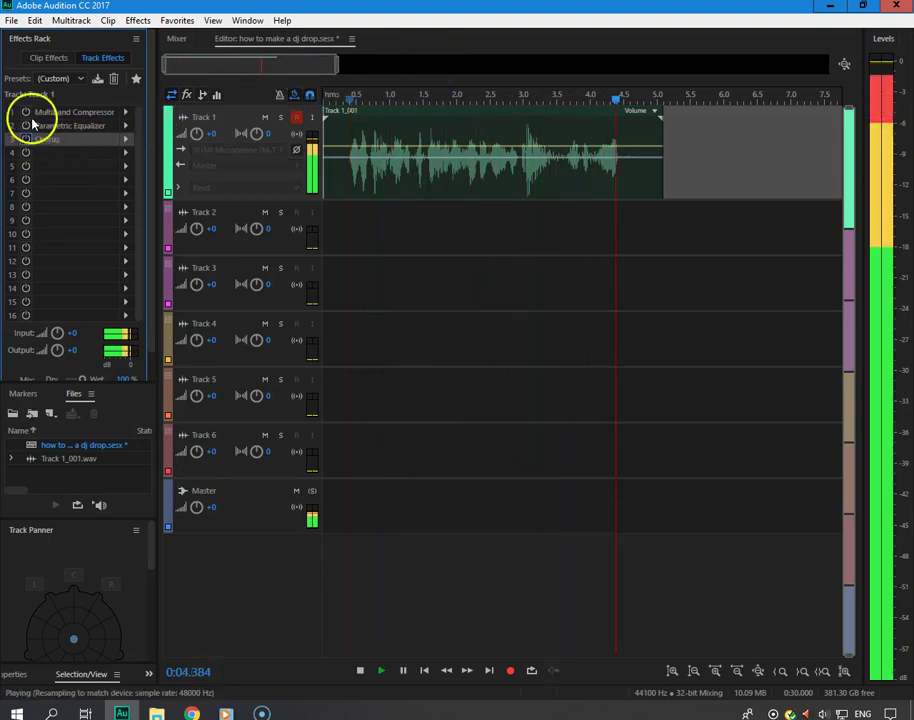
{"action": "key", "text": "space"}
Step: Listen to the take from the first word with only the Multiband Compressor enabled
{"action": "left_click", "coordinate": [348, 103]}
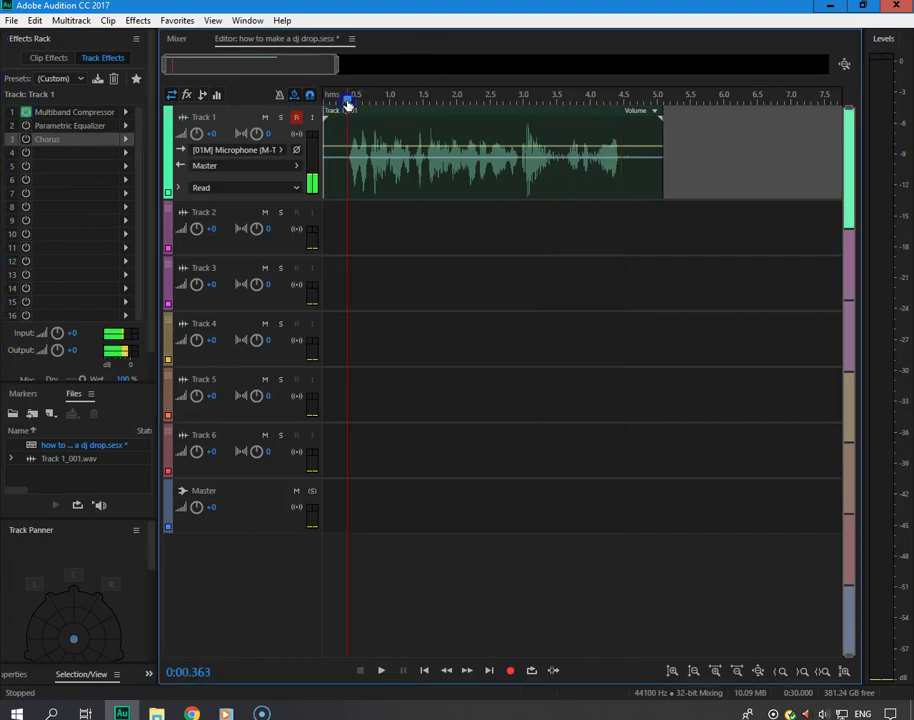
{"action": "key", "text": "space"}
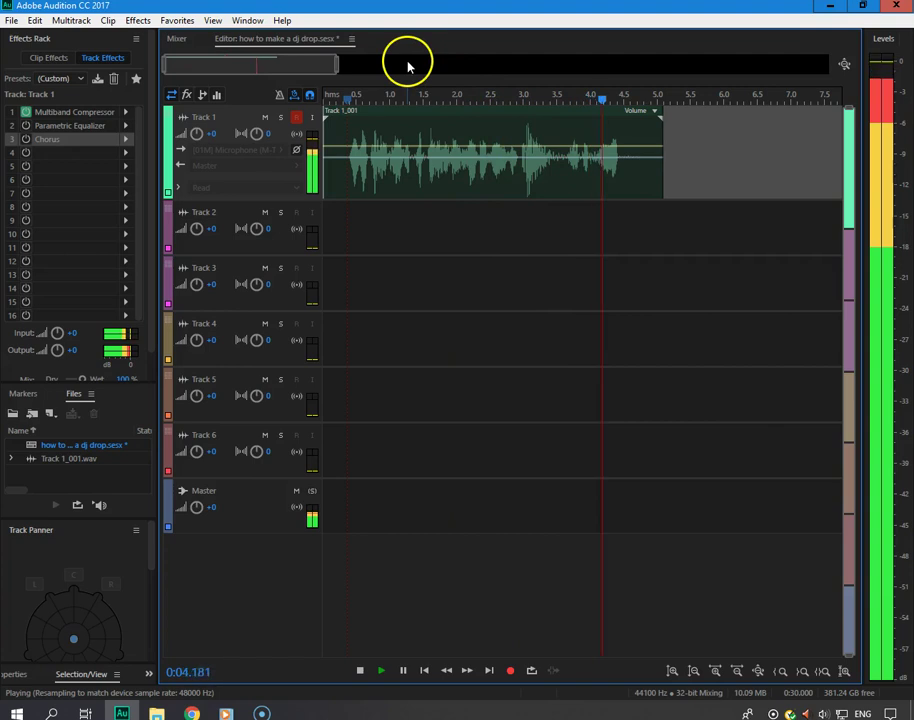
{"action": "key", "text": "space"}
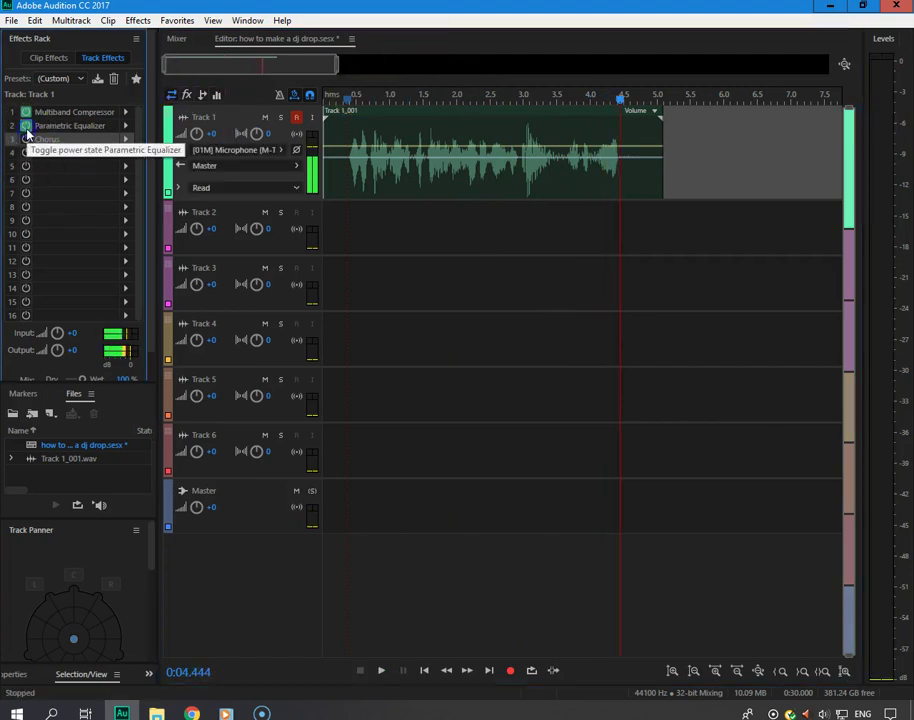
Step: Listen to the take from the first word with the Multiband Compressor and Parametric Equalizer enabled
{"action": "left_click", "coordinate": [234, 47]}
{"action": "left_click", "coordinate": [347, 98]}
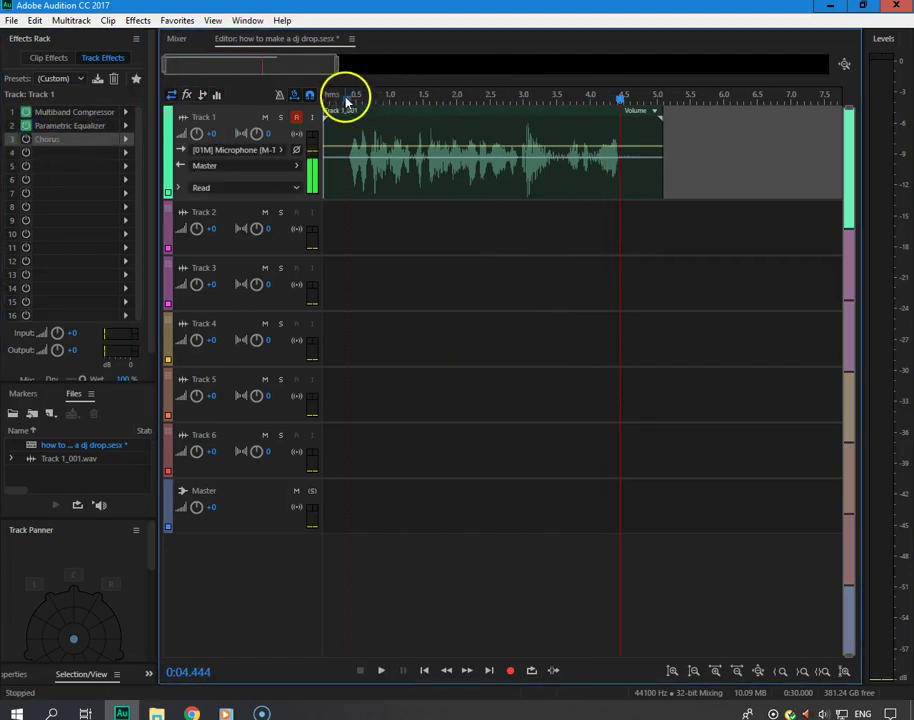
{"action": "key", "text": "space"}
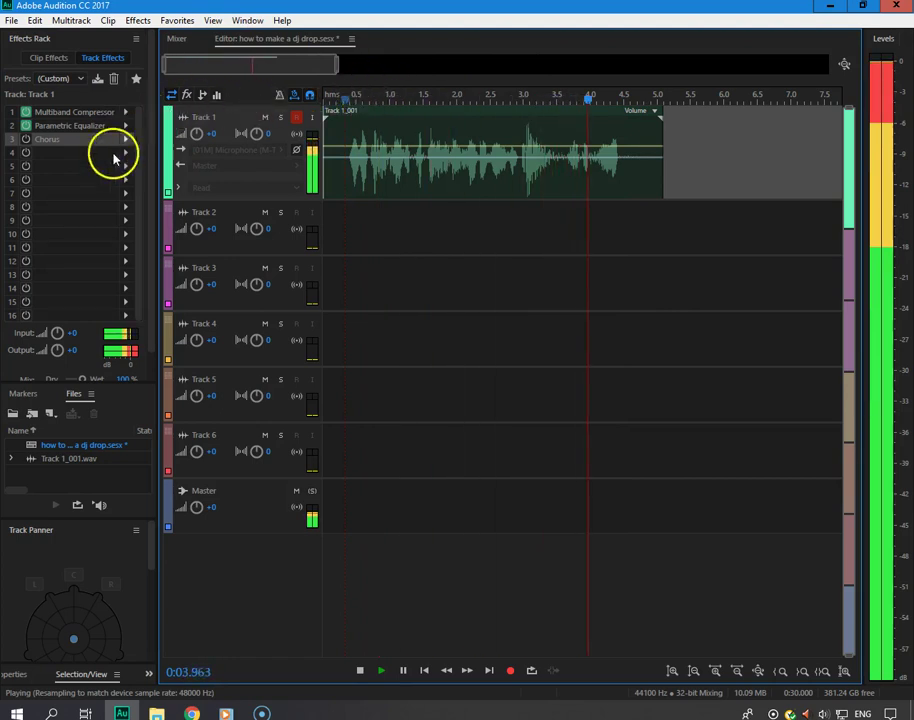
{"action": "key", "text": "space"}
Step: Switch the Chorus back on and listen to the take with all three effects
{"action": "left_click", "coordinate": [26, 139]}
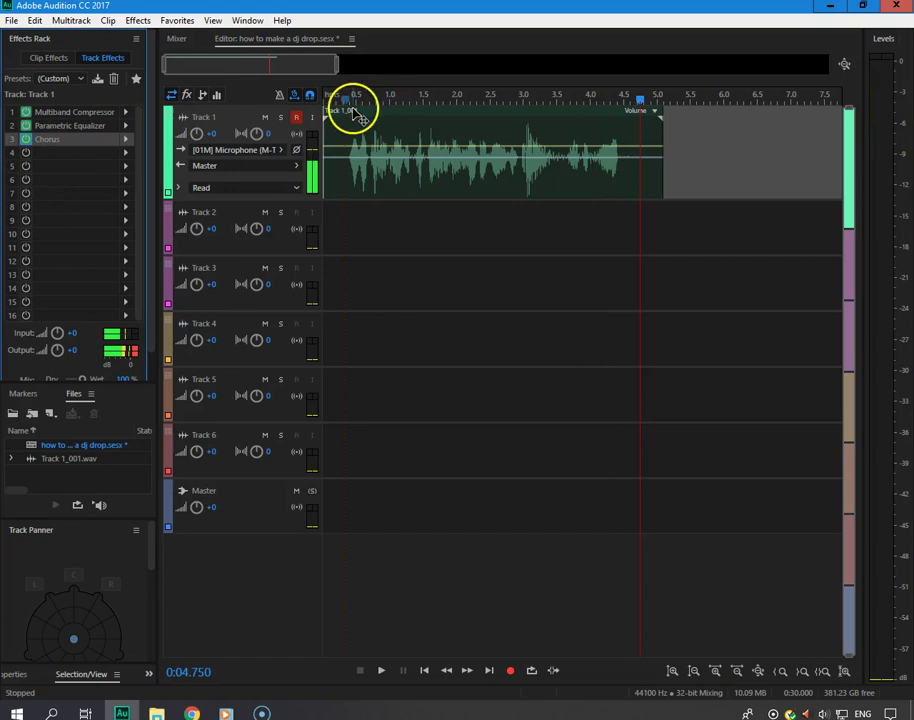
{"action": "left_click", "coordinate": [345, 100]}
{"action": "key", "text": "space"}
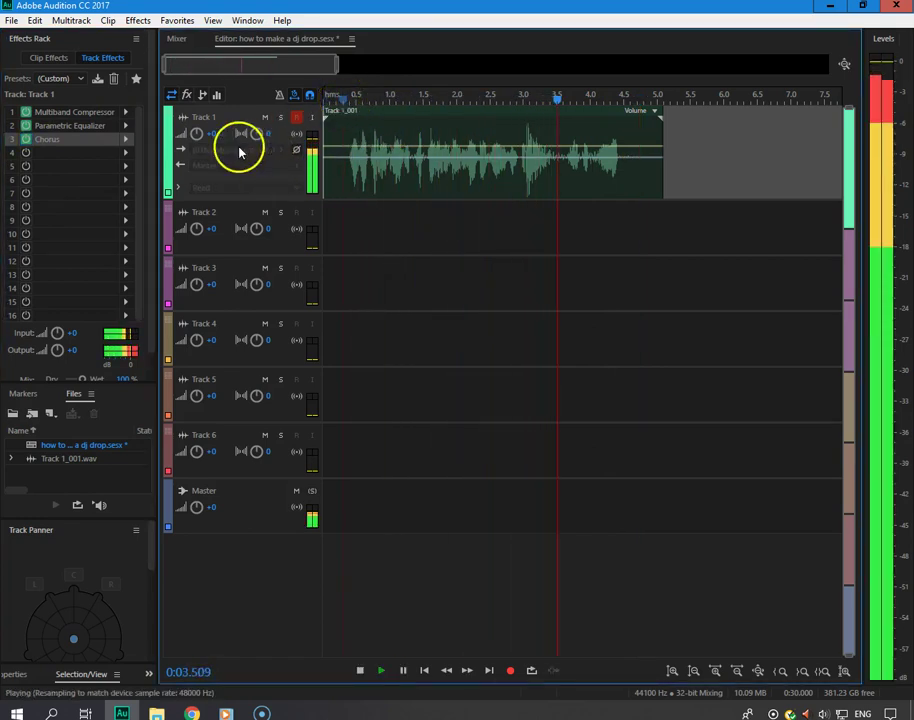
{"action": "key", "text": "space"}
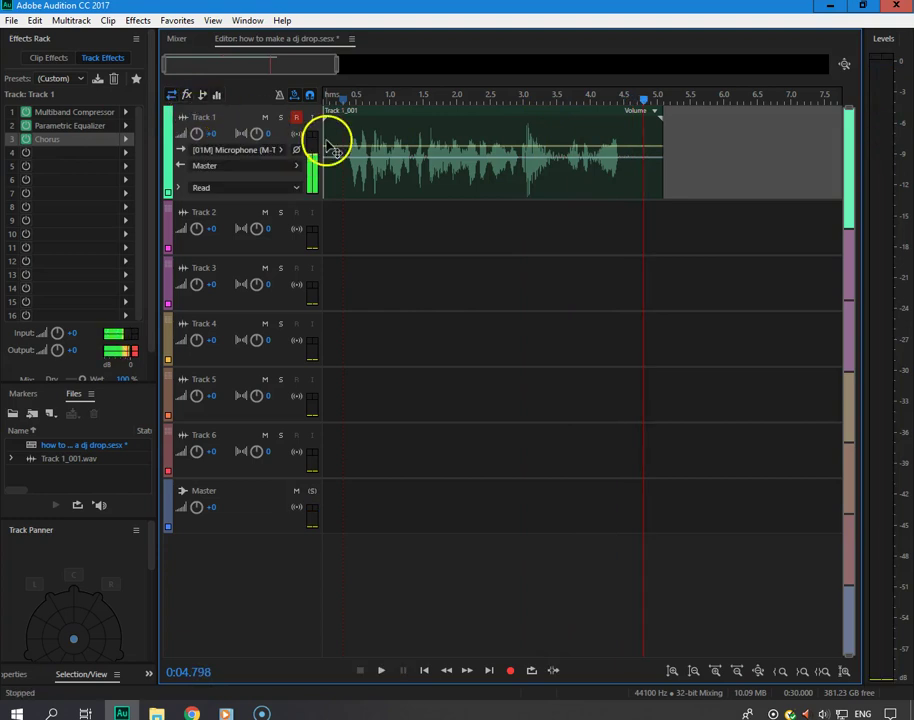
Step: Trim the silence off both ends of the Track 1 clip, leaving it from about 0.35 s to 4.8 s
{"action": "left_click_drag", "start_coordinate": [327, 138], "coordinate": [335, 139]}
{"action": "left_click", "coordinate": [566, 130]}
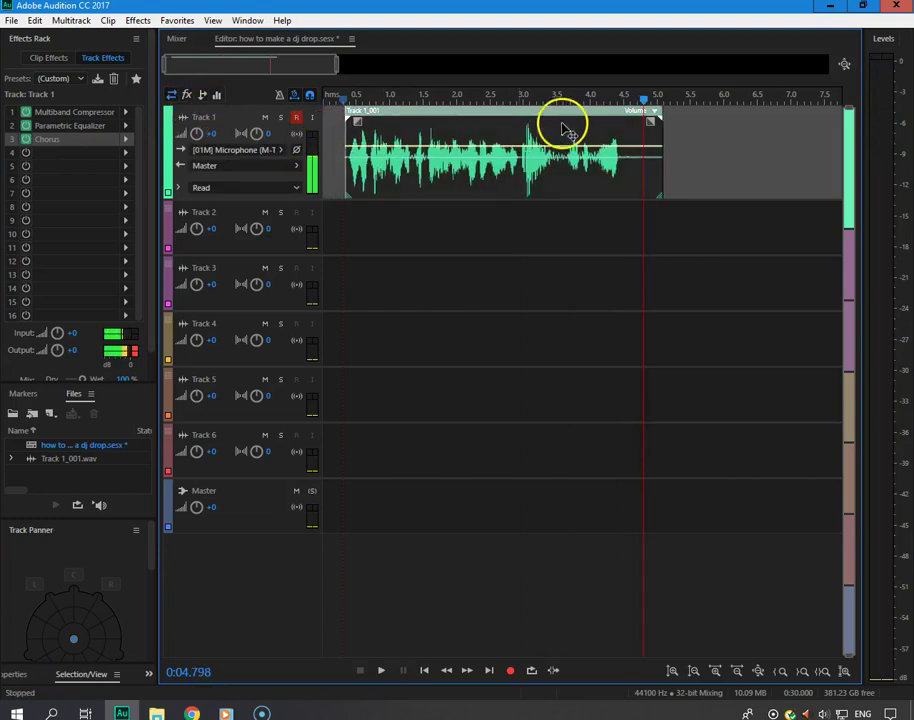
{"action": "left_click_drag", "start_coordinate": [659, 138], "coordinate": [641, 137]}
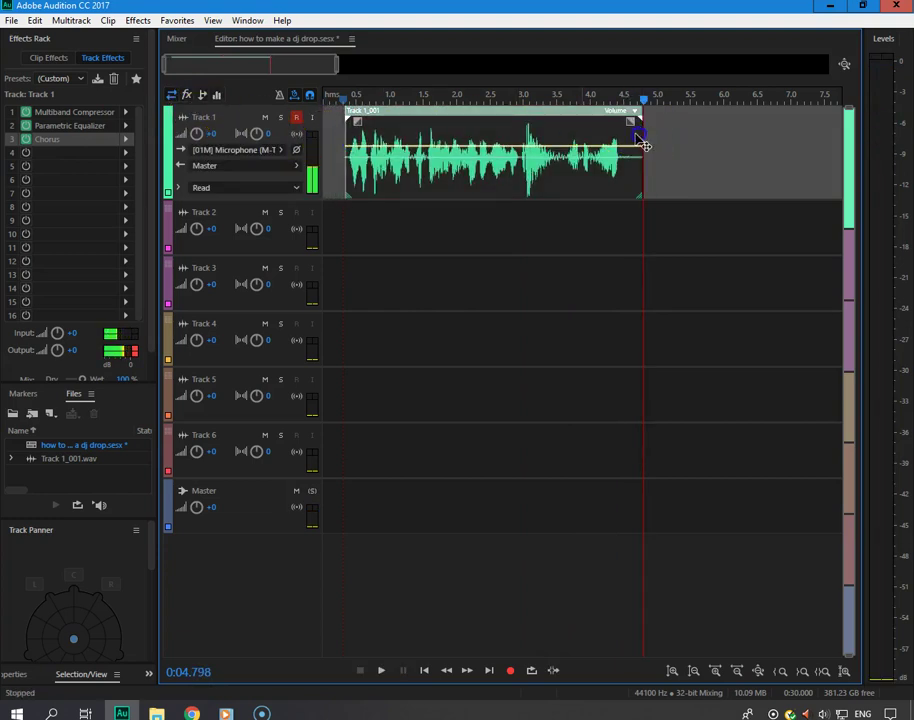
Step: Open the Track 1 clip in the waveform editor and select the noise-only lead-in, about the first 0.3 s
{"action": "double_click", "coordinate": [494, 134]}
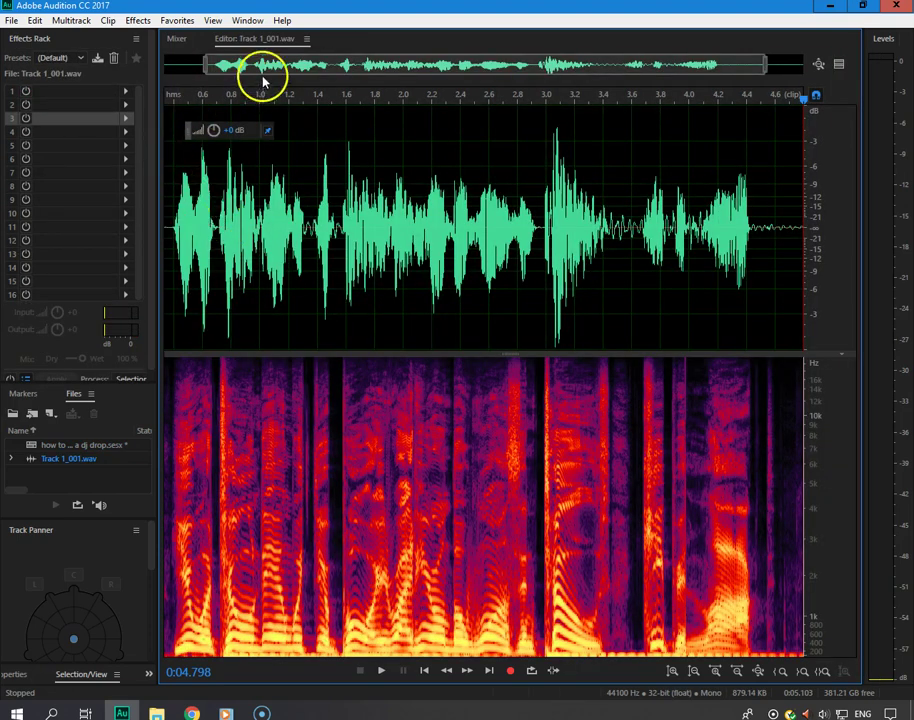
{"action": "left_click_drag", "start_coordinate": [263, 80], "coordinate": [187, 93]}
{"action": "left_click_drag", "start_coordinate": [204, 228], "coordinate": [155, 222]}
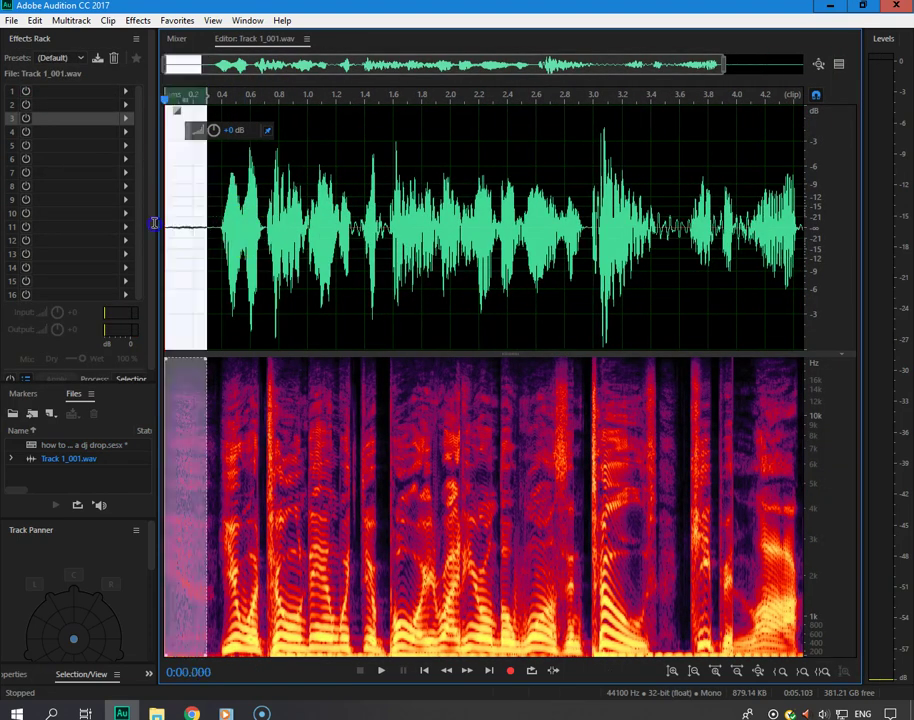
Step: Capture a noise print from the selected lead-in with the Noise Reduction process effect
{"action": "left_click", "coordinate": [138, 20]}
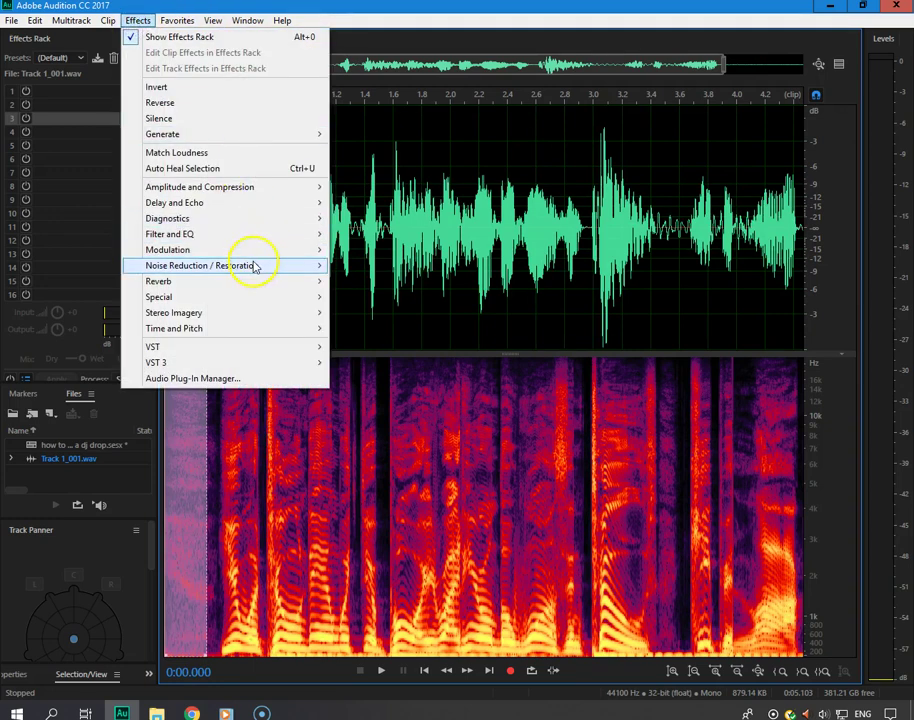
{"action": "mouse_move", "coordinate": [250, 265]}
{"action": "left_click", "coordinate": [377, 281]}
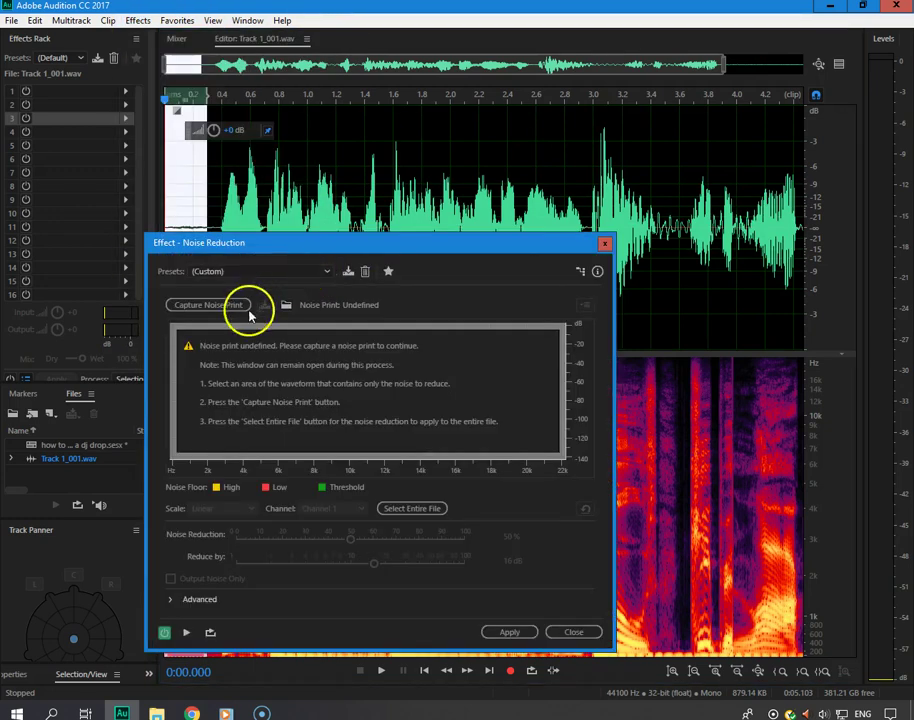
{"action": "left_click", "coordinate": [212, 305]}
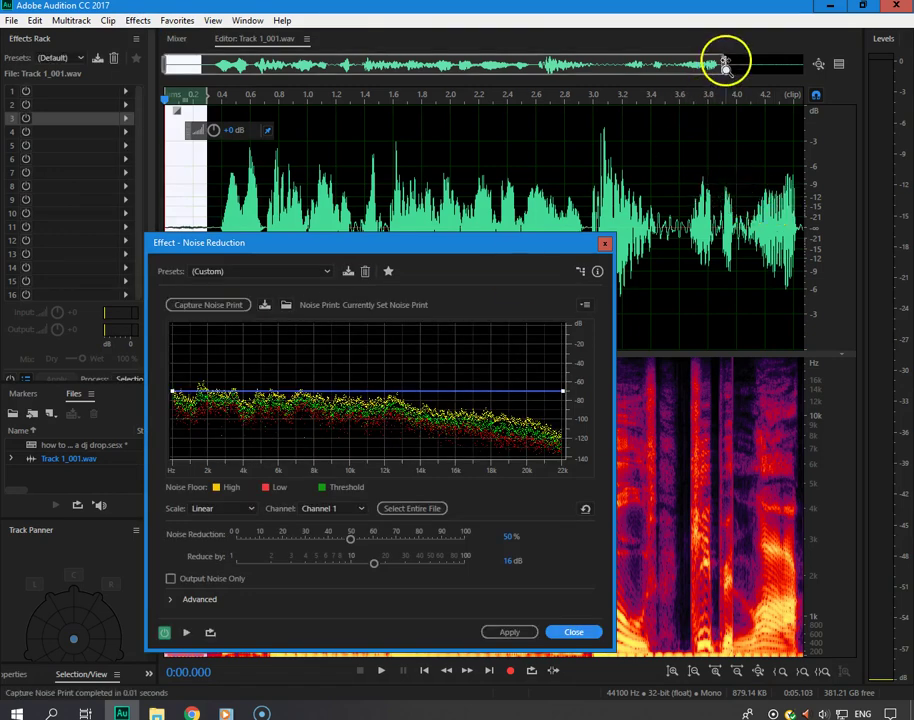
Step: Select the whole recording, apply Noise Reduction to it, and return to the multitrack session
{"action": "left_click_drag", "start_coordinate": [723, 63], "coordinate": [852, 45]}
{"action": "double_click", "coordinate": [696, 157]}
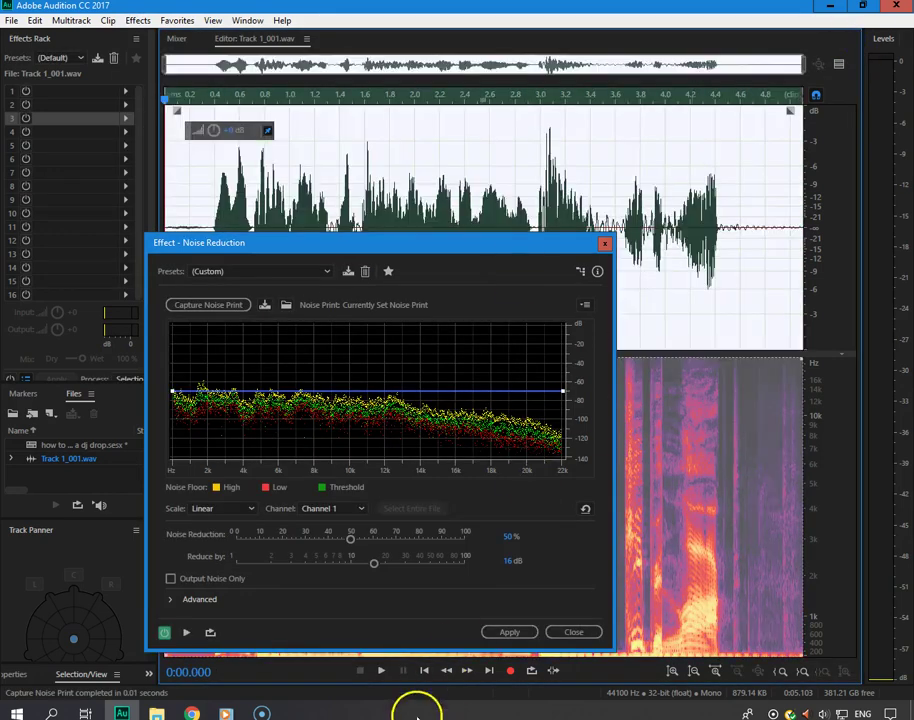
{"action": "left_click", "coordinate": [509, 632]}
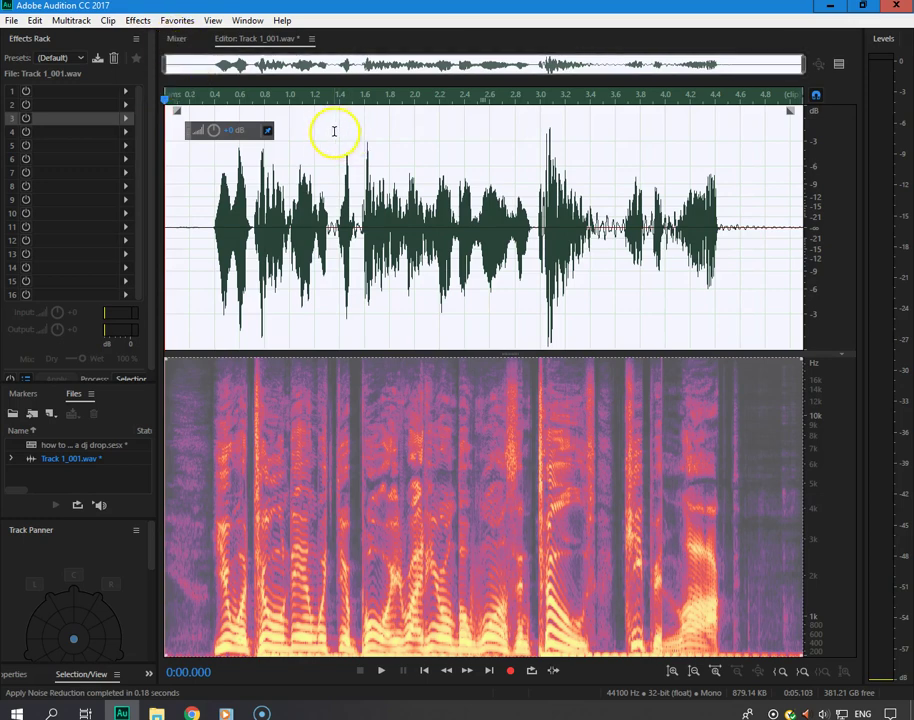
{"action": "key", "text": "0"}
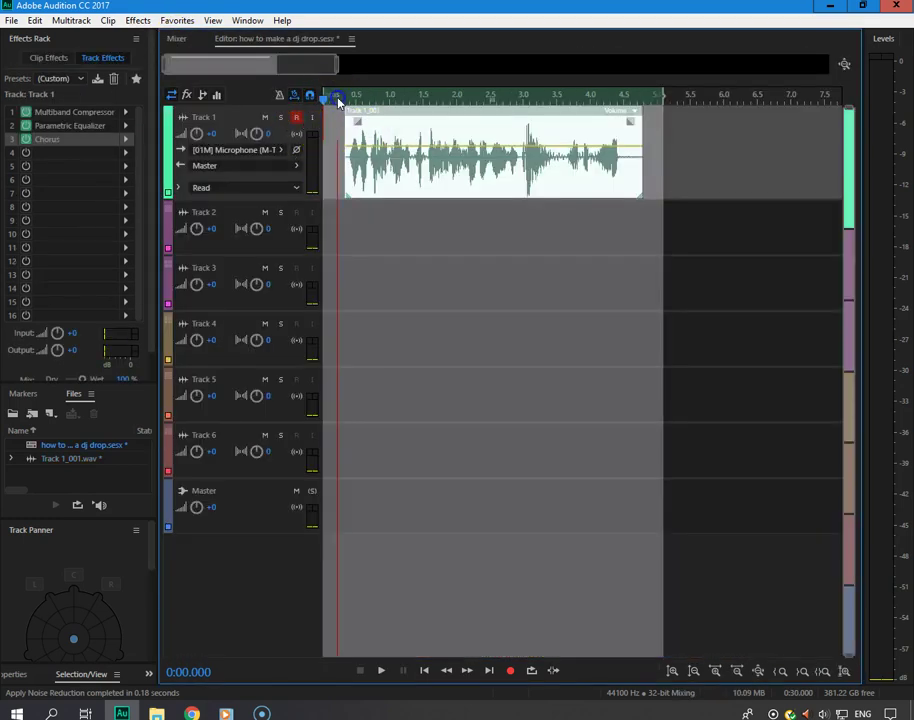
Step: Play back the take, clear the time selection, and trim the end of the Track 1 clip to about 4.5 s
{"action": "key", "text": "space"}
{"action": "right_click", "coordinate": [369, 100]}
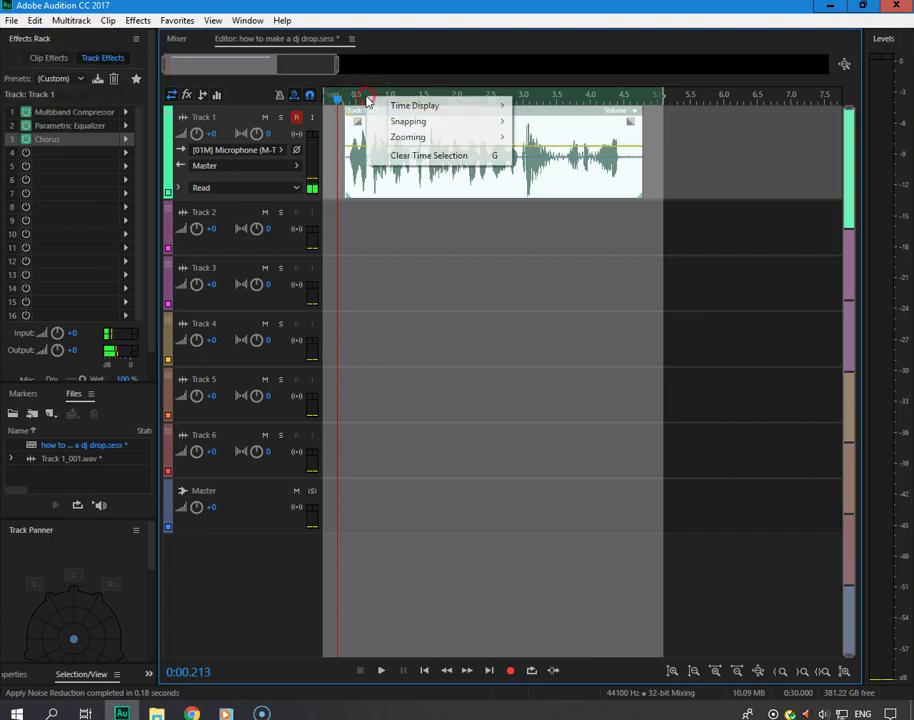
{"action": "left_click", "coordinate": [356, 101]}
{"action": "key", "text": "space"}
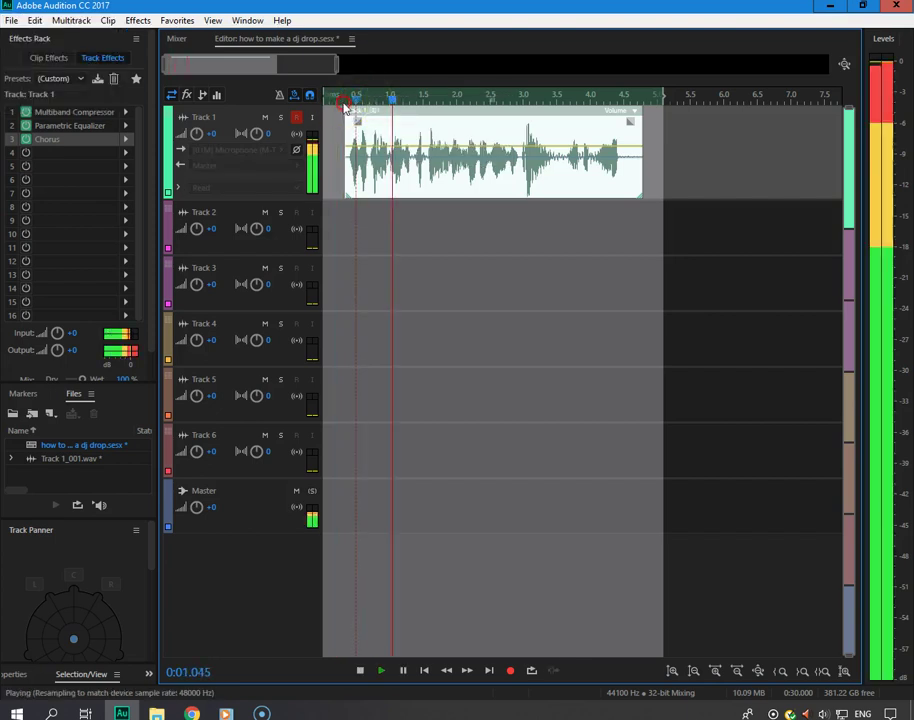
{"action": "right_click", "coordinate": [356, 101]}
{"action": "left_click", "coordinate": [393, 162]}
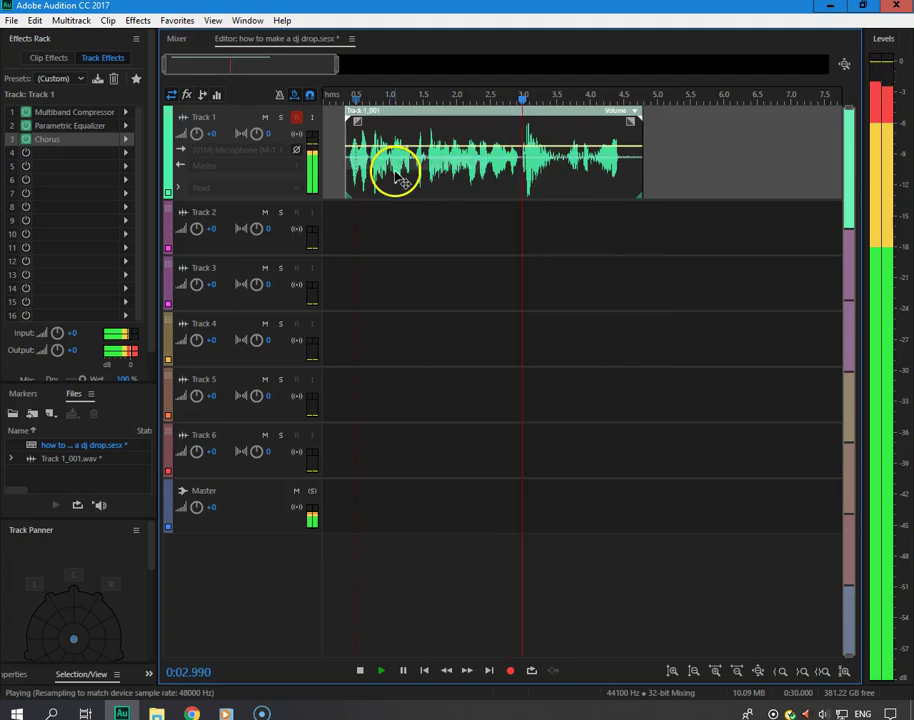
{"action": "left_click_drag", "start_coordinate": [641, 148], "coordinate": [623, 137]}
{"action": "left_click", "coordinate": [467, 150]}
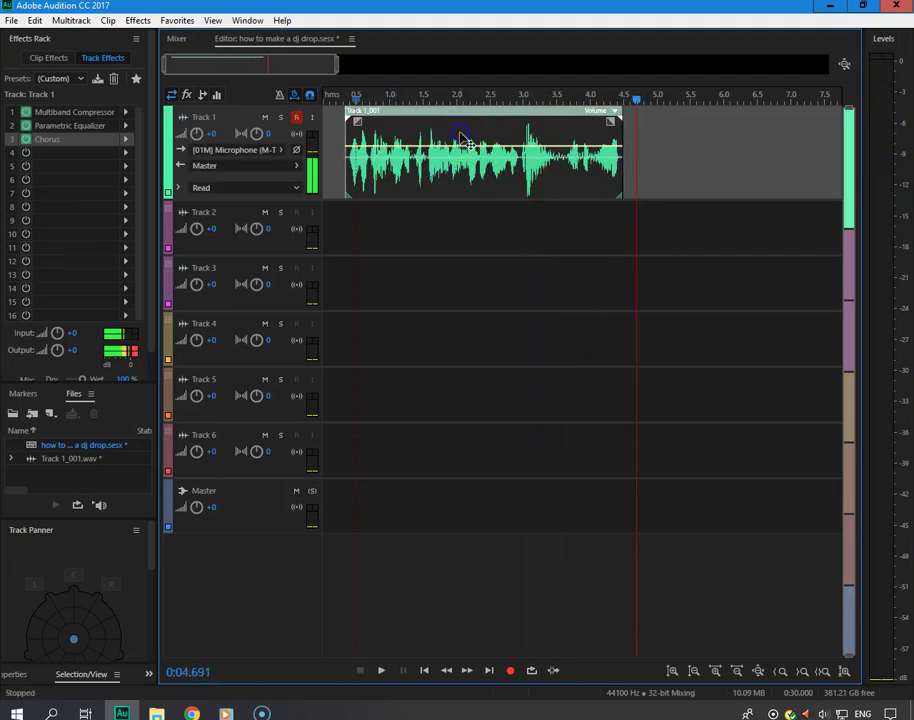
Step: Open the Track 1 clip in the waveform editor and copy the start of the first word, about 0.40 to 0.47 s
{"action": "double_click", "coordinate": [465, 143]}
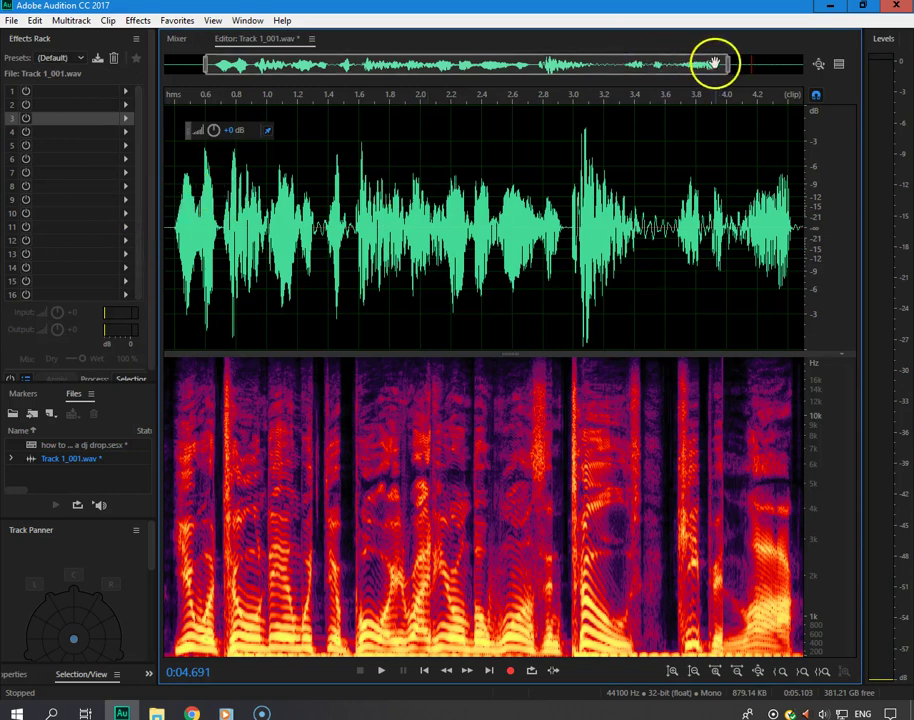
{"action": "left_click_drag", "start_coordinate": [726, 68], "coordinate": [557, 90]}
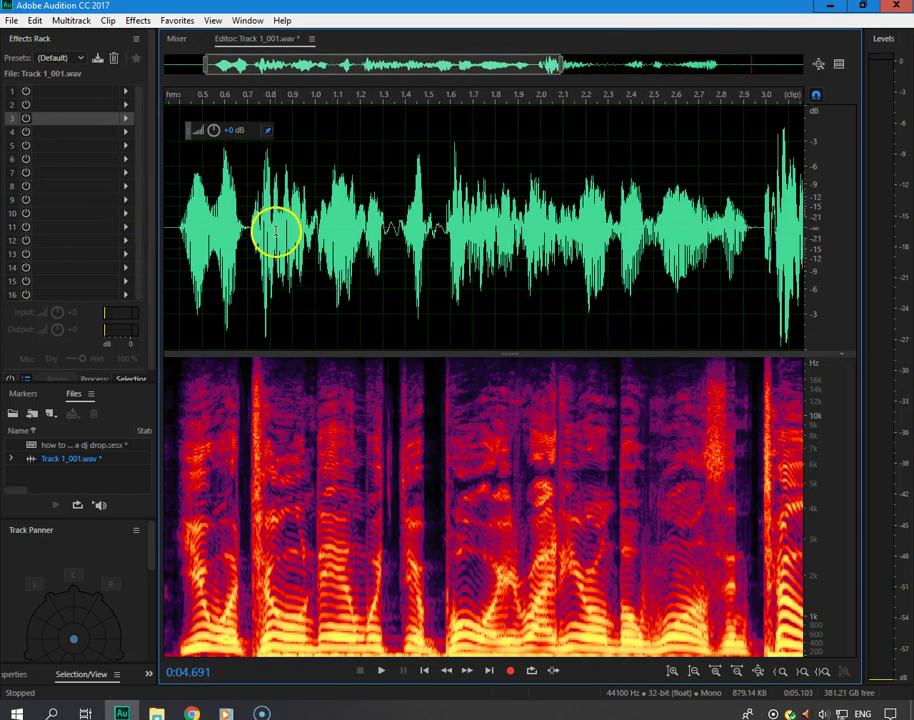
{"action": "left_click_drag", "start_coordinate": [181, 211], "coordinate": [194, 213]}
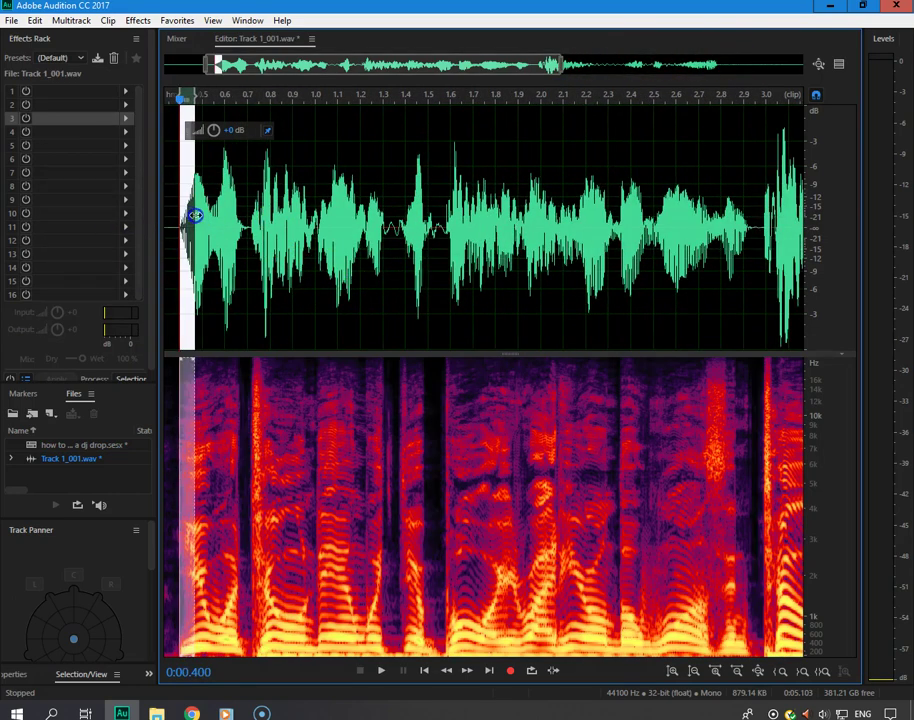
{"action": "key", "text": "ctrl+c"}
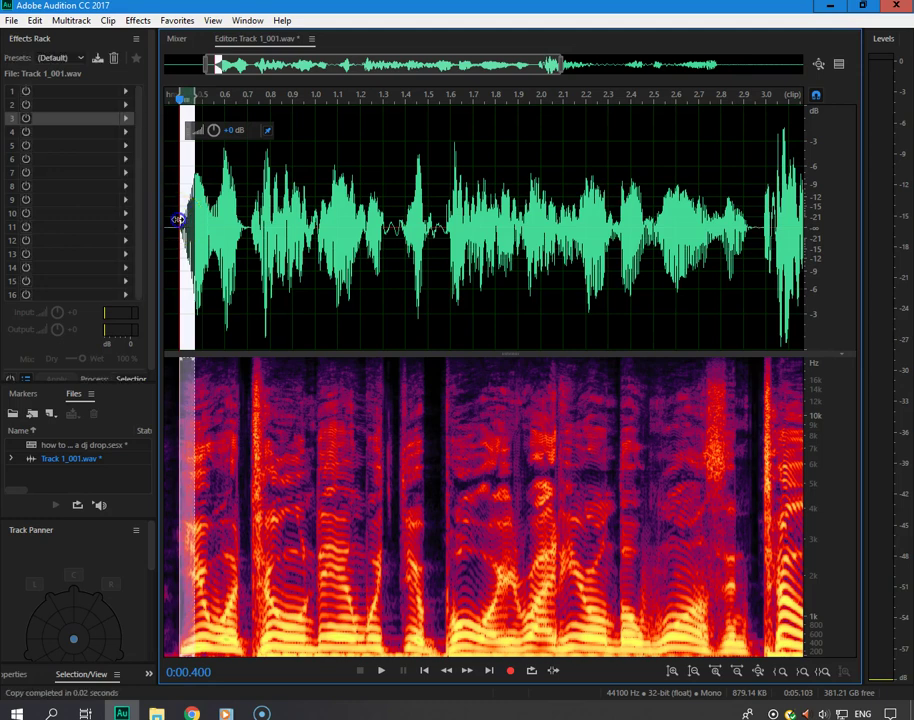
Step: Paste the copied slice three times at the start of the first word, about 0.4 s, as a stutter, and play it back
{"action": "left_click", "coordinate": [173, 217]}
{"action": "left_click", "coordinate": [180, 222]}
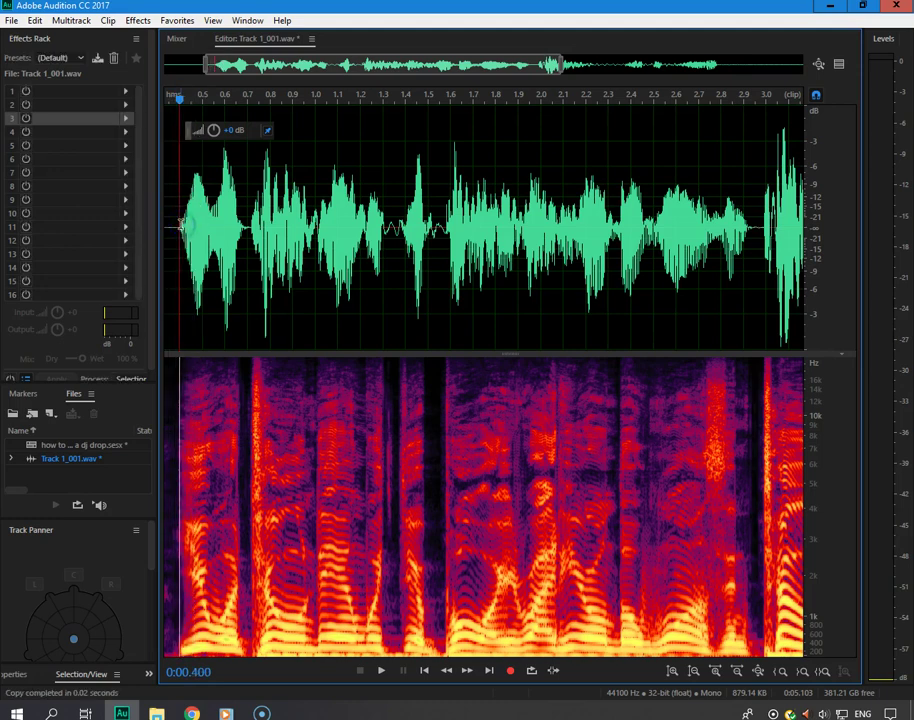
{"action": "key", "text": "ctrl+v"}
{"action": "key", "text": "ctrl+z"}
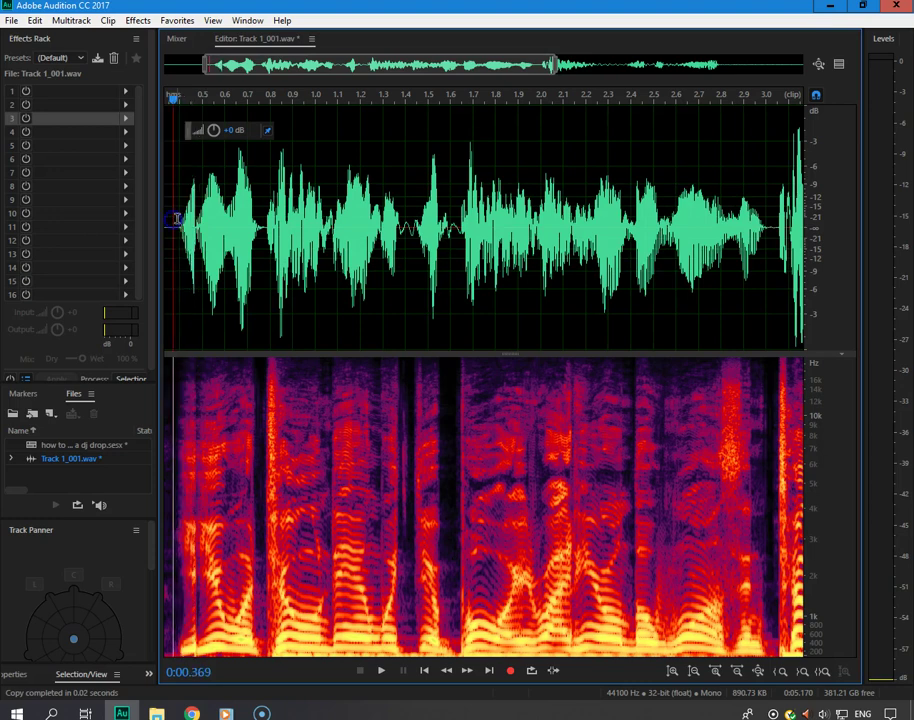
{"action": "key", "text": "ctrl+v"}
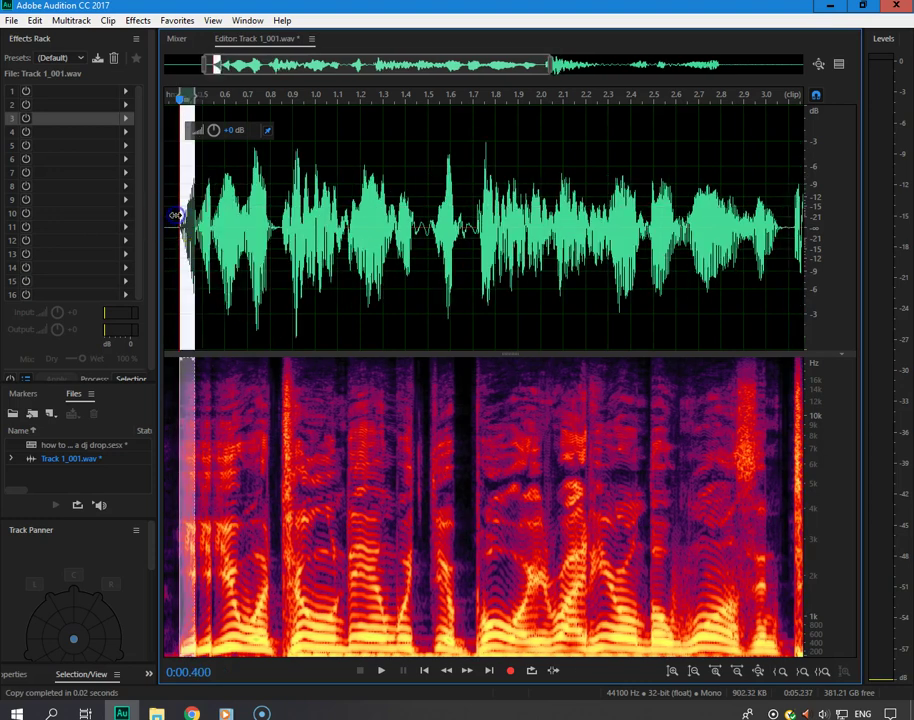
{"action": "double_click", "coordinate": [175, 215]}
{"action": "left_click", "coordinate": [182, 224]}
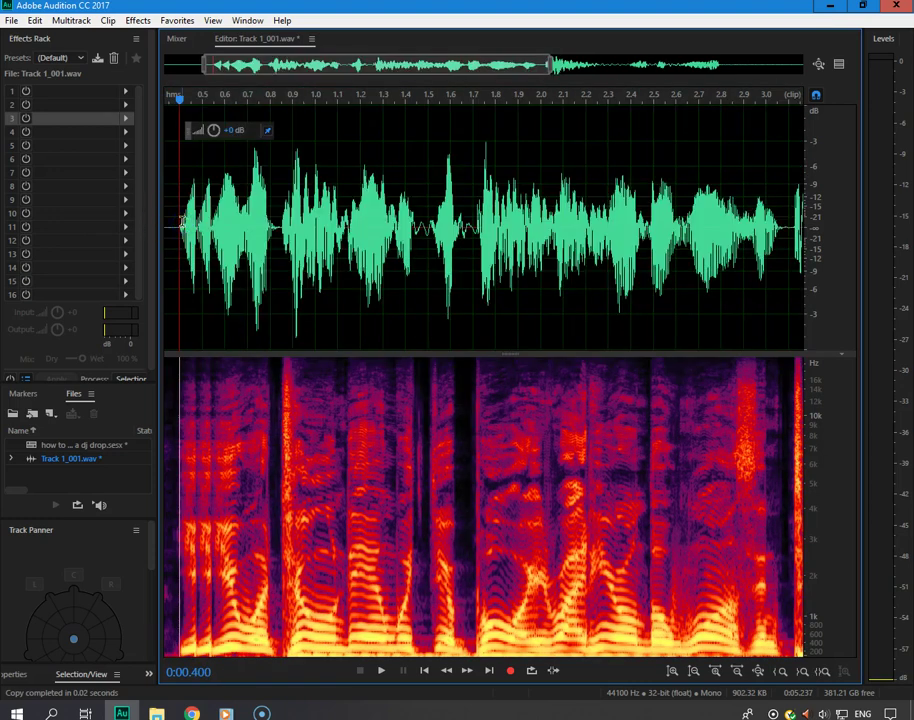
{"action": "key", "text": "ctrl+v"}
{"action": "left_click", "coordinate": [171, 204]}
{"action": "key", "text": "space"}
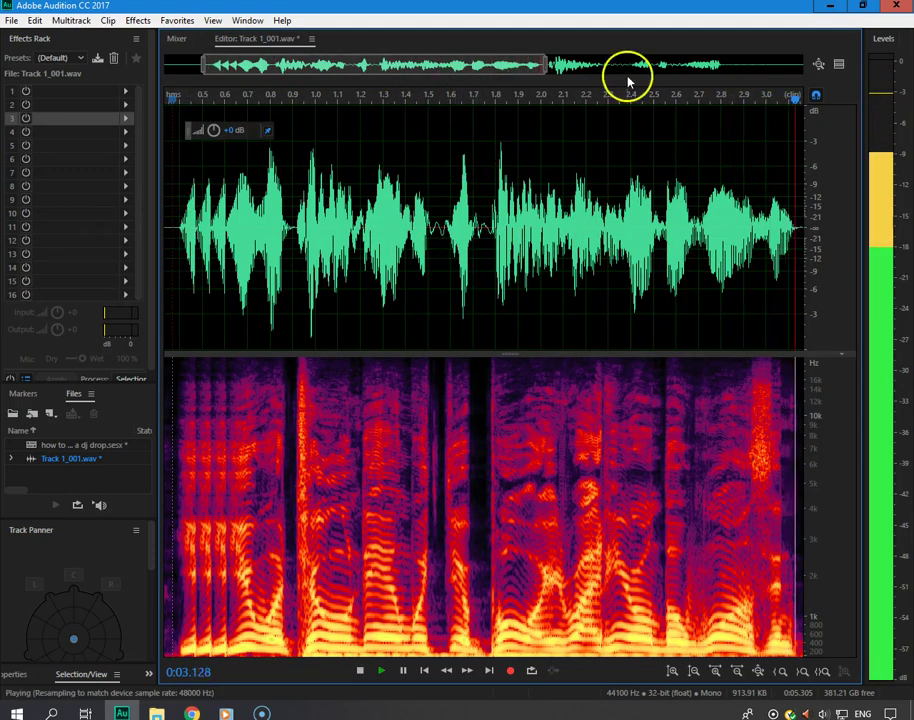
{"action": "key", "text": "space"}
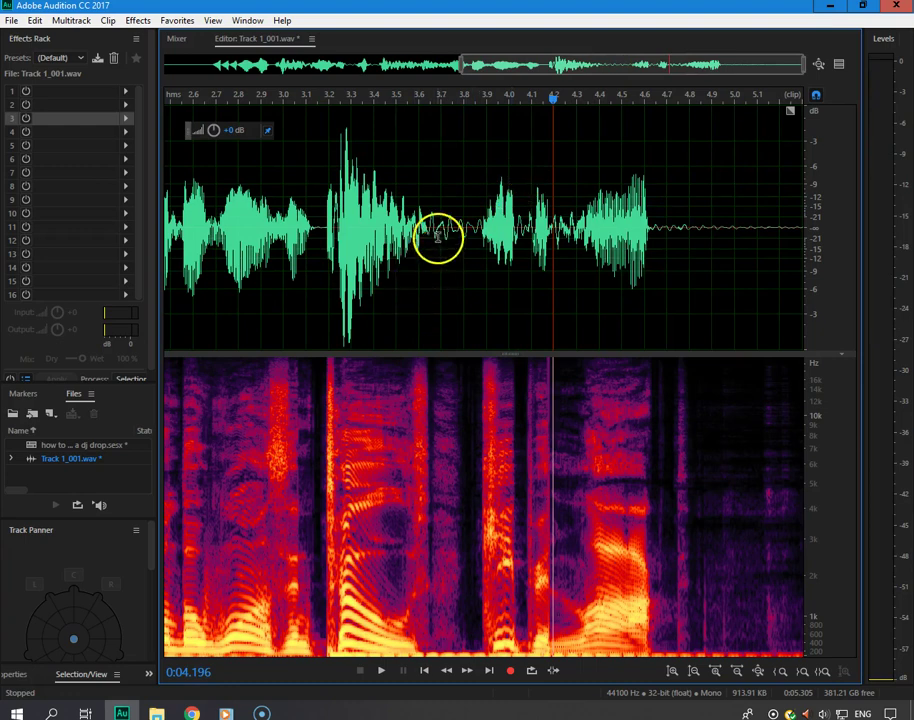
Step: Locate the start of the last phrase by playback and copy a short slice from about 3.87 to 3.94 s
{"action": "left_click", "coordinate": [321, 228]}
{"action": "key", "text": "space"}
{"action": "key", "text": "space"}
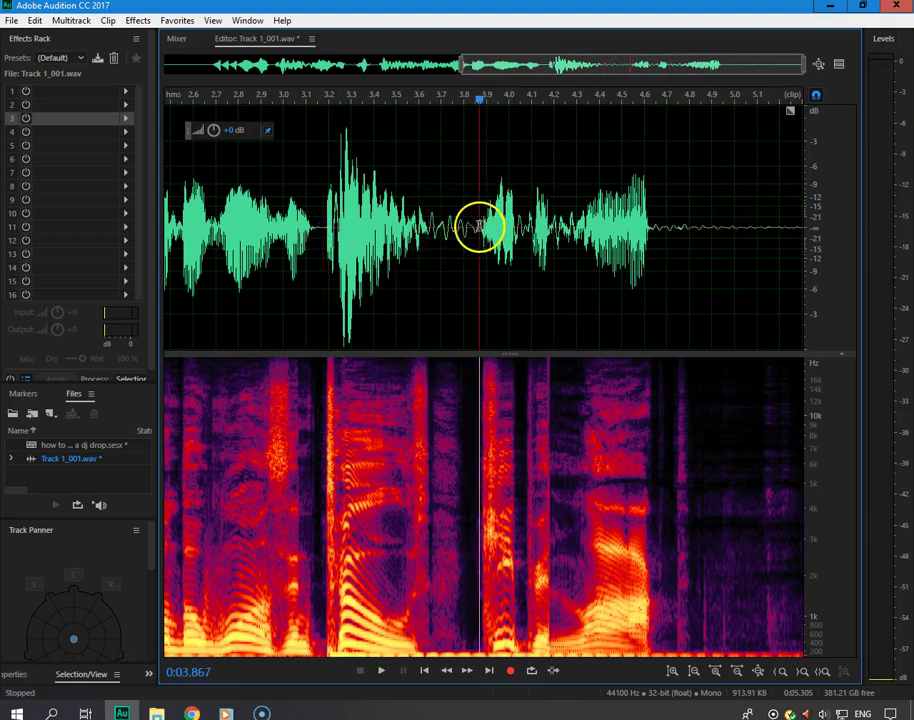
{"action": "left_click_drag", "start_coordinate": [479, 228], "coordinate": [496, 233]}
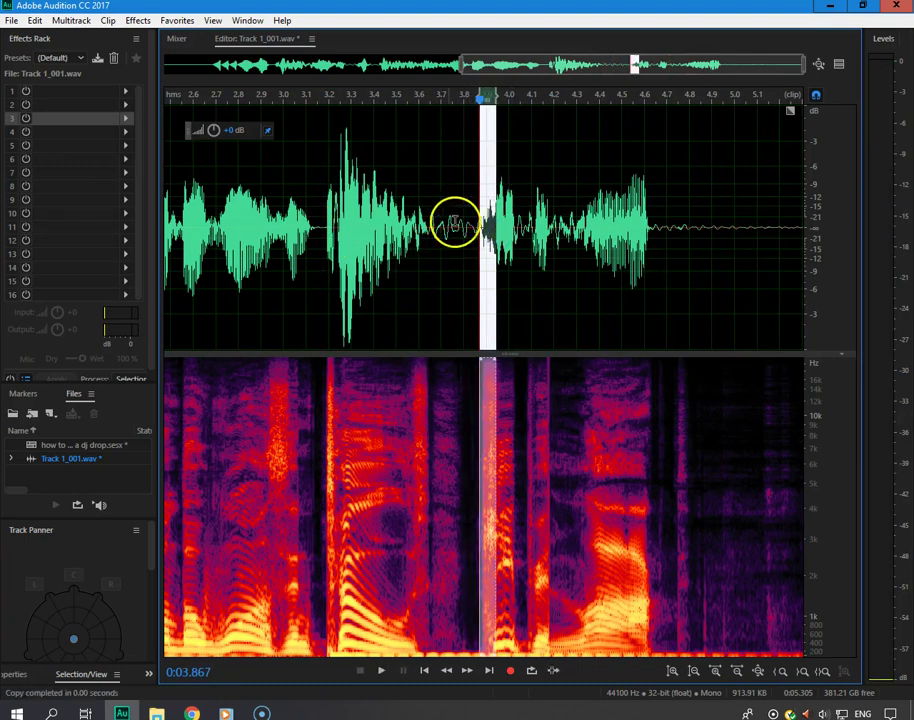
{"action": "key", "text": "Delete"}
Step: Paste the copied slice twice at the start of the last phrase, about 3.88 s, as a stutter, and play it back
{"action": "left_click", "coordinate": [452, 222]}
{"action": "left_click", "coordinate": [482, 225]}
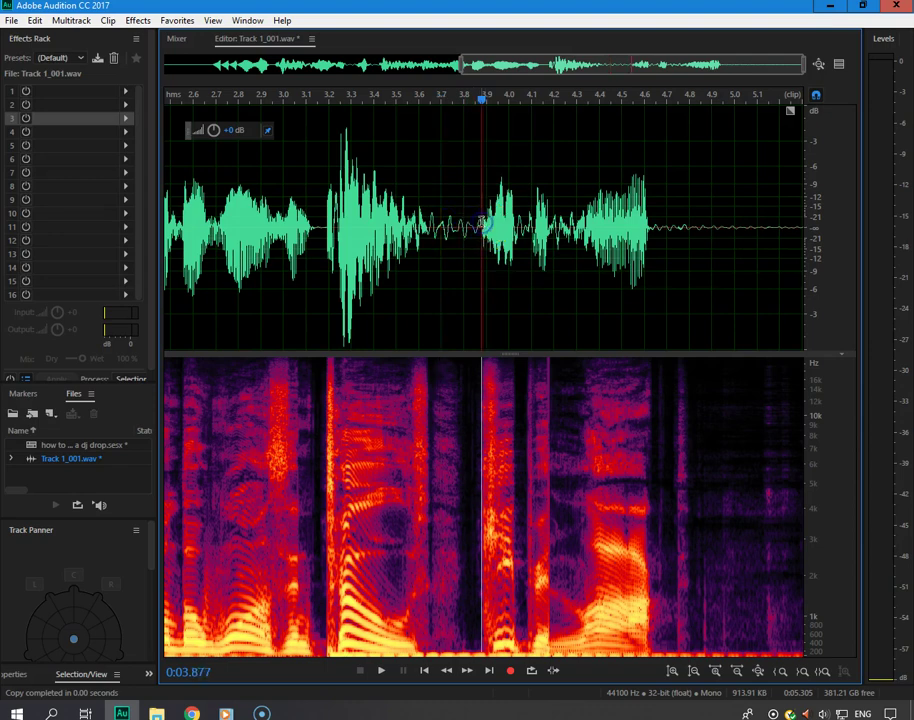
{"action": "key", "text": "ctrl+z"}
{"action": "left_click", "coordinate": [463, 216]}
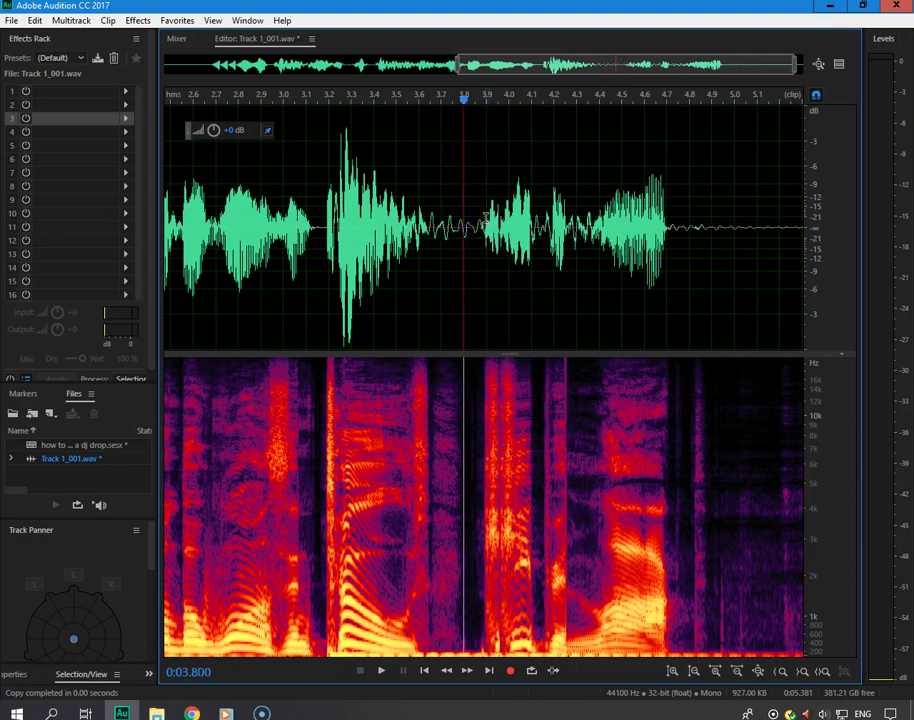
{"action": "left_click", "coordinate": [485, 219]}
{"action": "key", "text": "ctrl+v"}
{"action": "left_click", "coordinate": [435, 206]}
{"action": "key", "text": "space"}
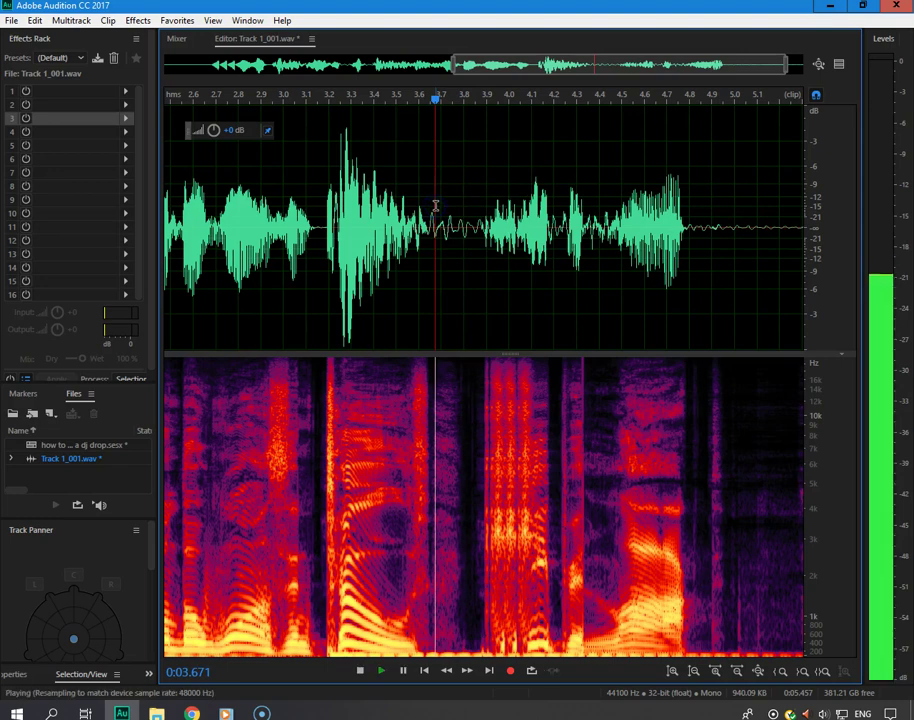
{"action": "key", "text": "space"}
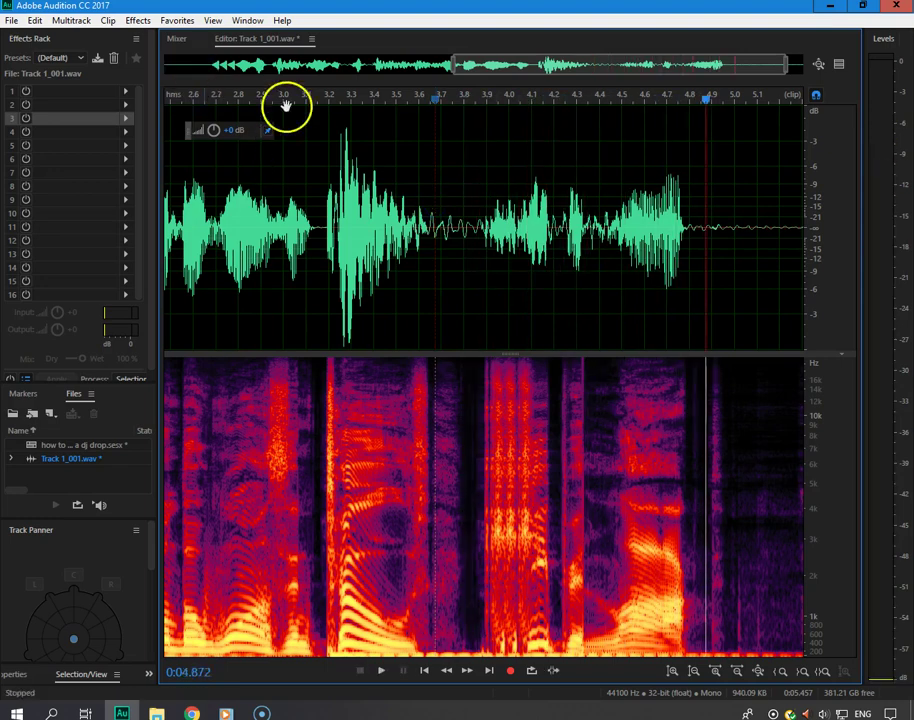
Step: Return to the multitrack session and extend the Track 1 clip's end to about 4.85 s with a fade-out of about 0.4 s
{"action": "key", "text": "0"}
{"action": "left_click_drag", "start_coordinate": [421, 103], "coordinate": [316, 116]}
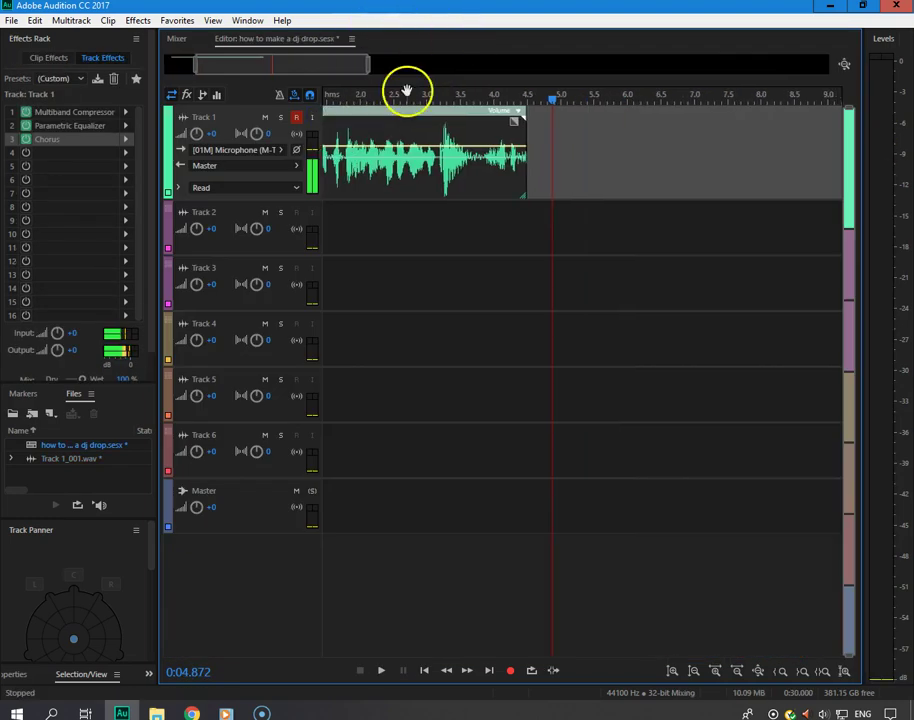
{"action": "key", "text": "Home"}
{"action": "key", "text": "space"}
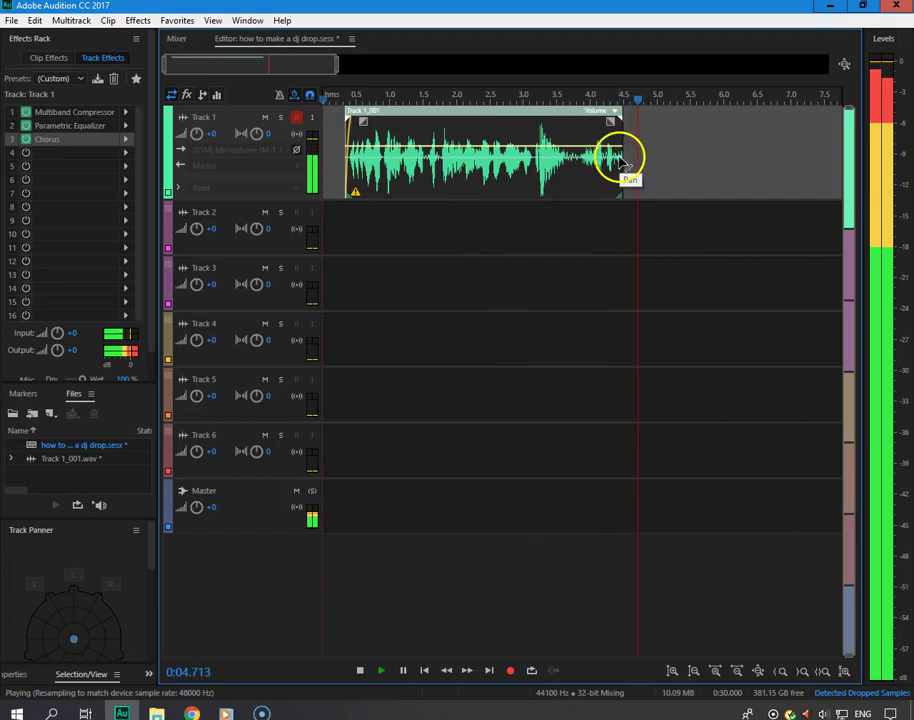
{"action": "left_click_drag", "start_coordinate": [622, 140], "coordinate": [608, 121]}
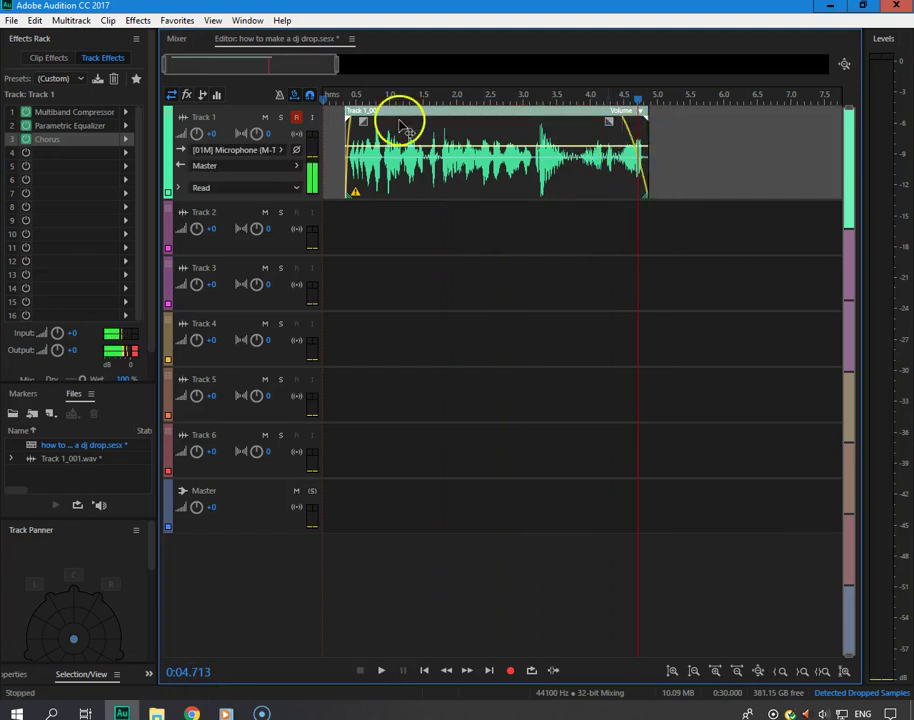
Step: Play back the extended Track 1 clip from about 0.2 s to check the stutters and the fade-out
{"action": "left_click", "coordinate": [336, 101]}
{"action": "key", "text": "space"}
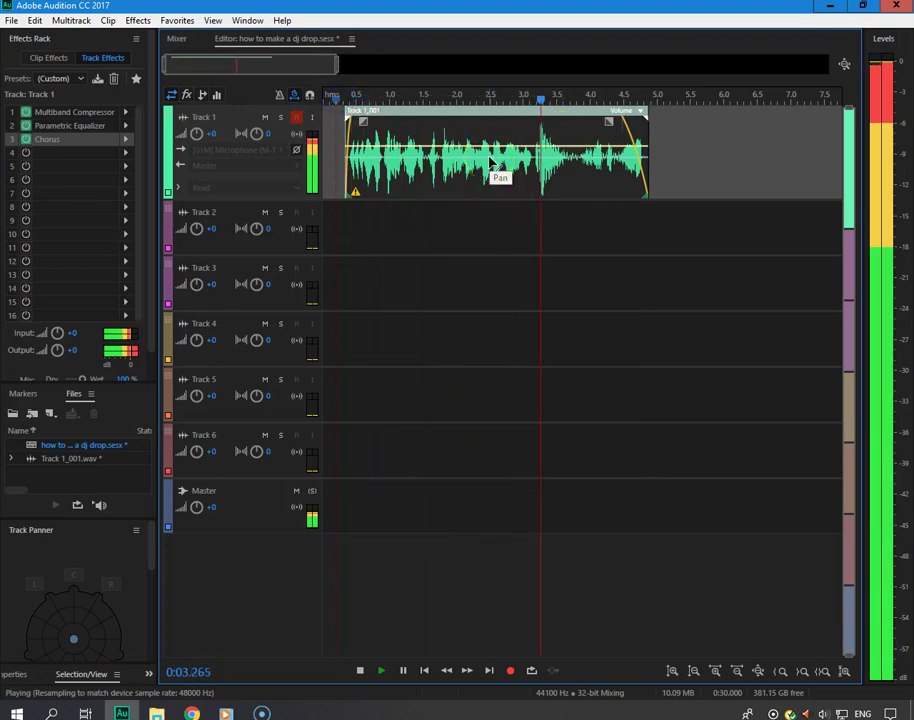
{"action": "left_click", "coordinate": [462, 143]}
{"action": "key", "text": "space"}
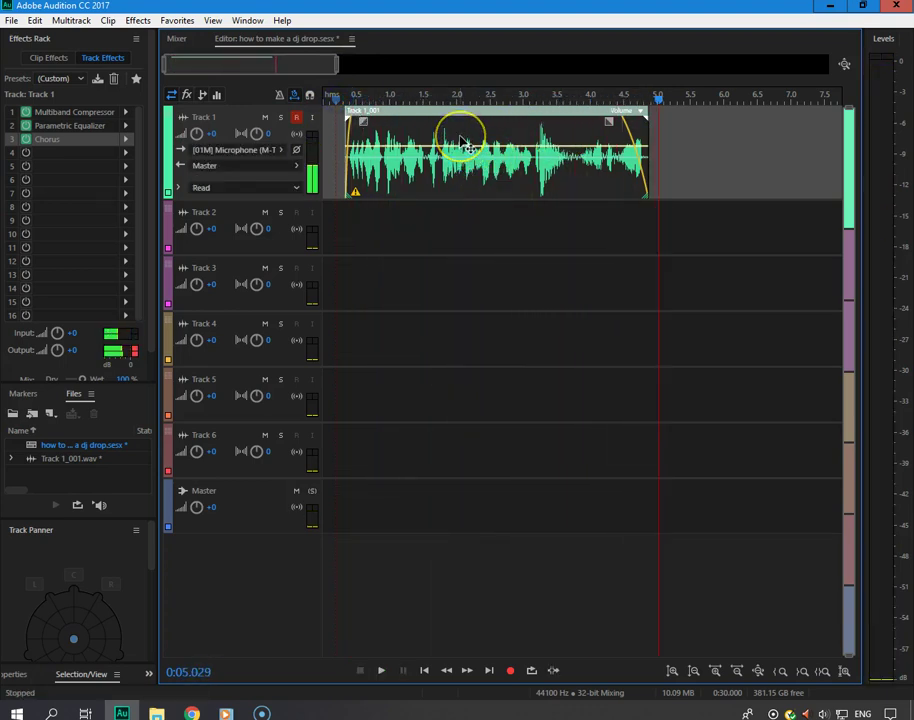
Step: Duplicate the Track 1 clip directly below onto Track 2 and convert the duplicate to a unique copy
{"action": "left_click_drag", "start_coordinate": [465, 145], "coordinate": [465, 232]}
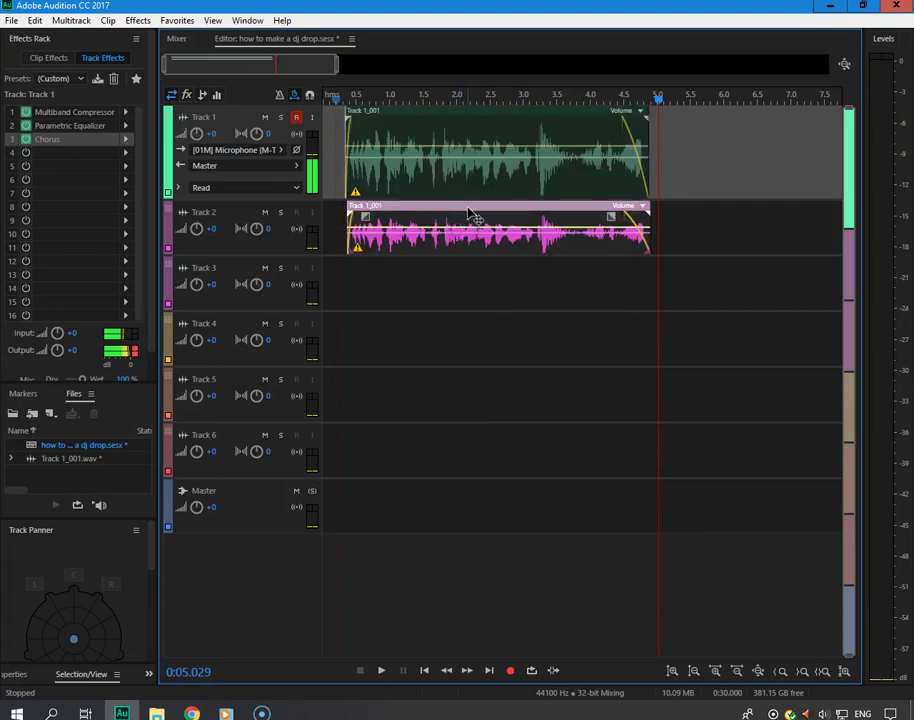
{"action": "right_click", "coordinate": [470, 232]}
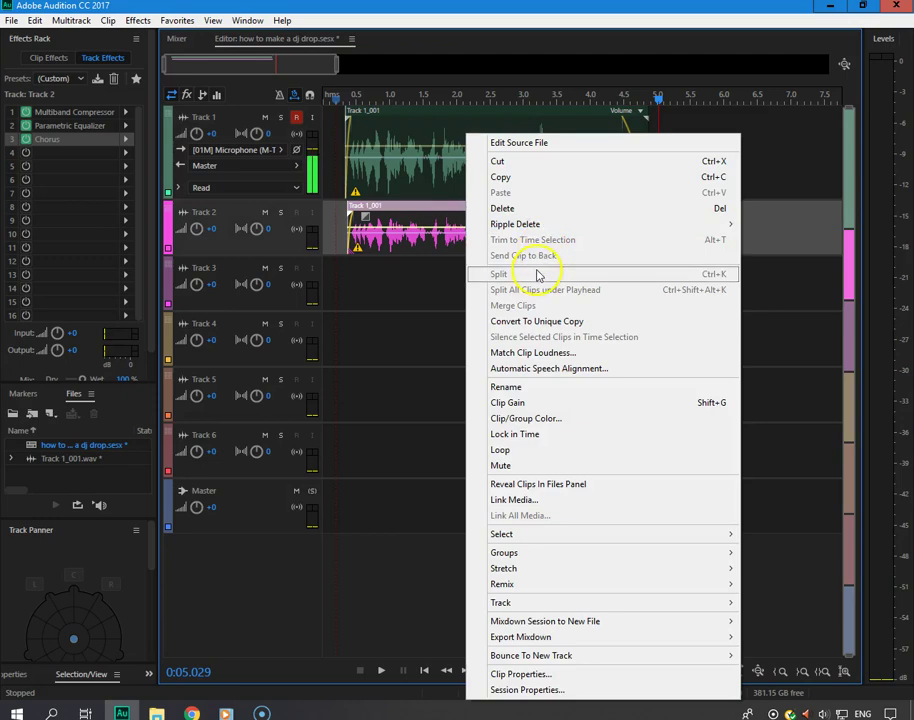
{"action": "left_click", "coordinate": [547, 322]}
Step: Apply the Power Custom and Normalize to -0.1 dB favorites to the Track 2 clip in the waveform editor
{"action": "double_click", "coordinate": [532, 216]}
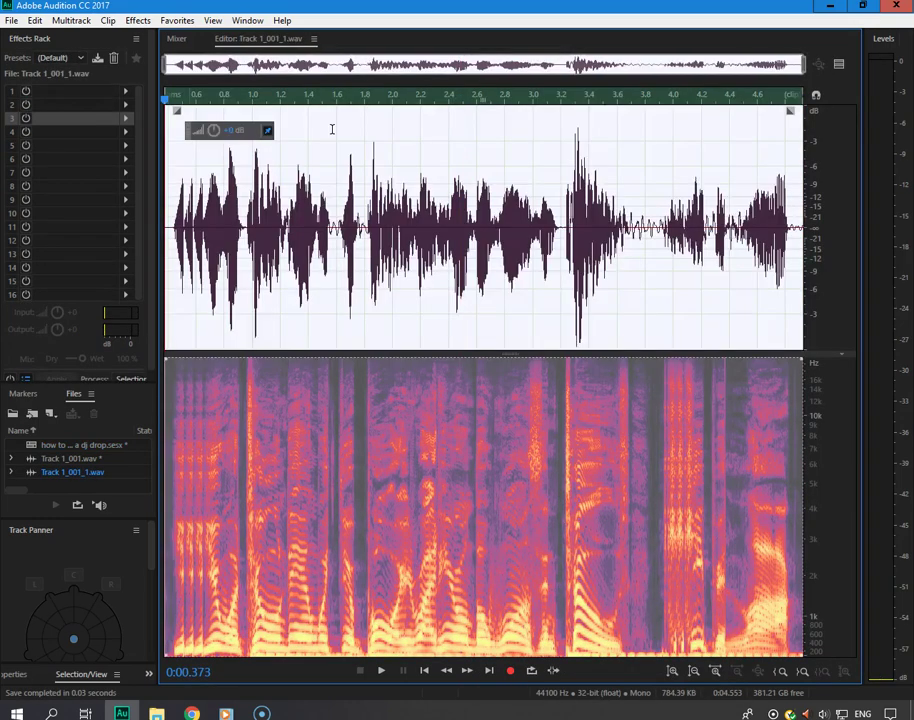
{"action": "left_click", "coordinate": [135, 19]}
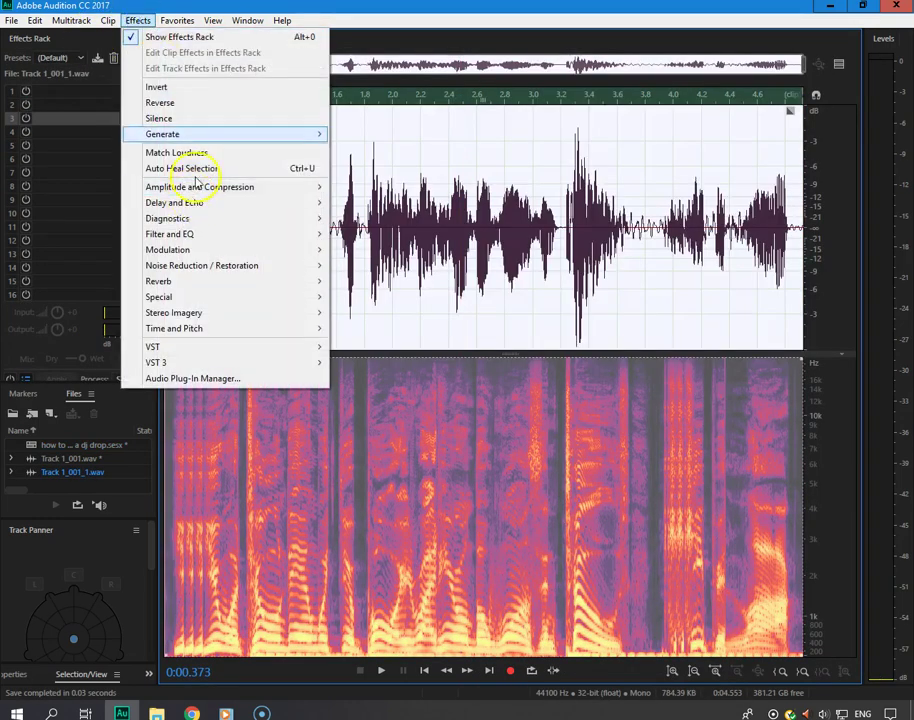
{"action": "mouse_move", "coordinate": [183, 27]}
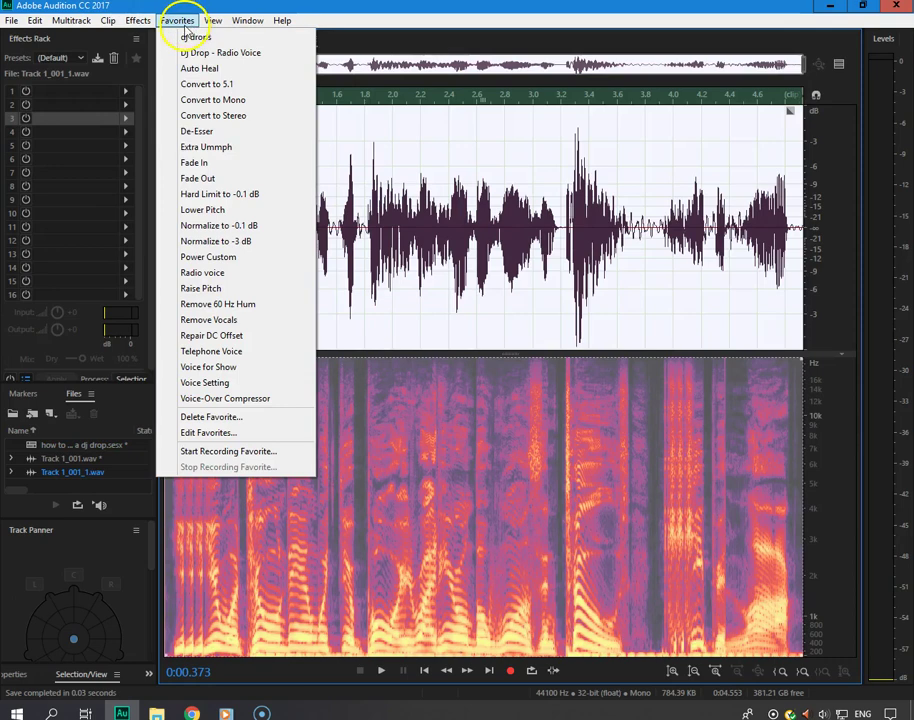
{"action": "left_click", "coordinate": [225, 257]}
{"action": "left_click", "coordinate": [177, 20]}
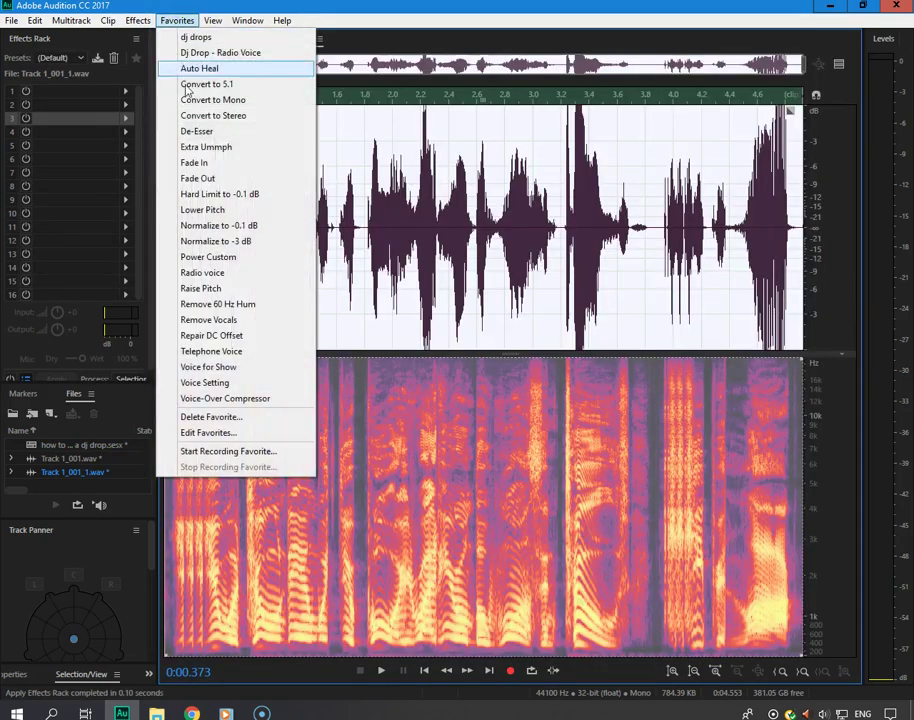
{"action": "left_click", "coordinate": [219, 228]}
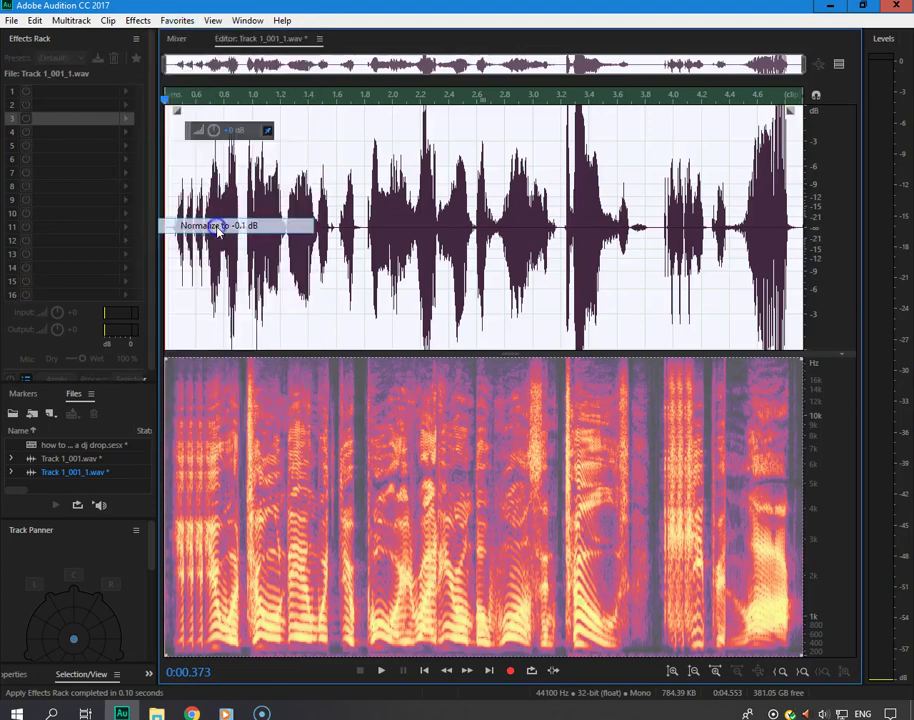
Step: Return to the multitrack session, play back the layered Track 1 and Track 2 clips, and clear the time selection
{"action": "key", "text": "0"}
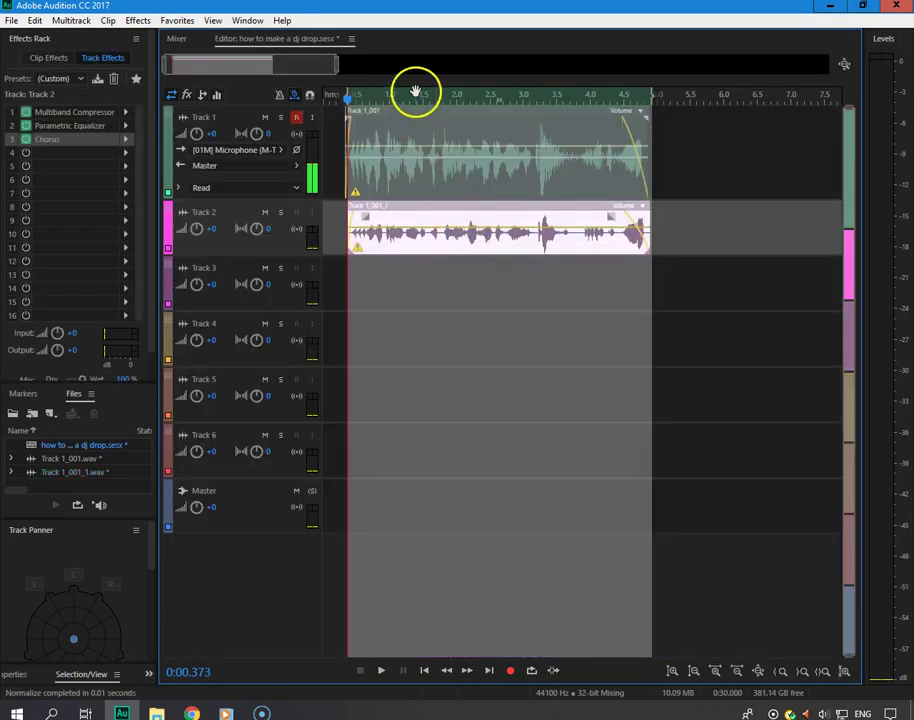
{"action": "key", "text": "space"}
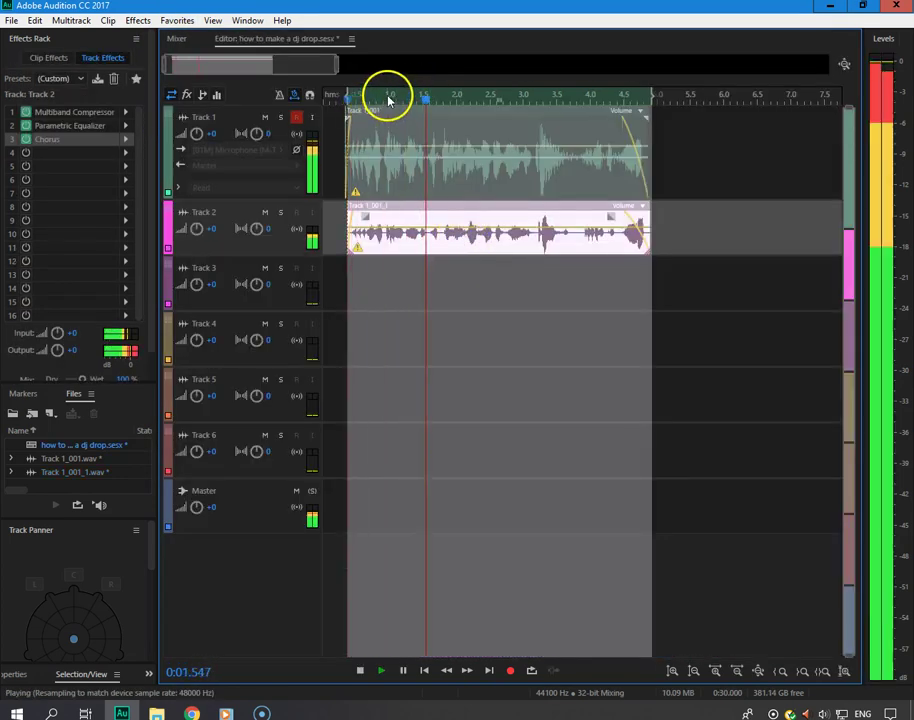
{"action": "right_click", "coordinate": [390, 100]}
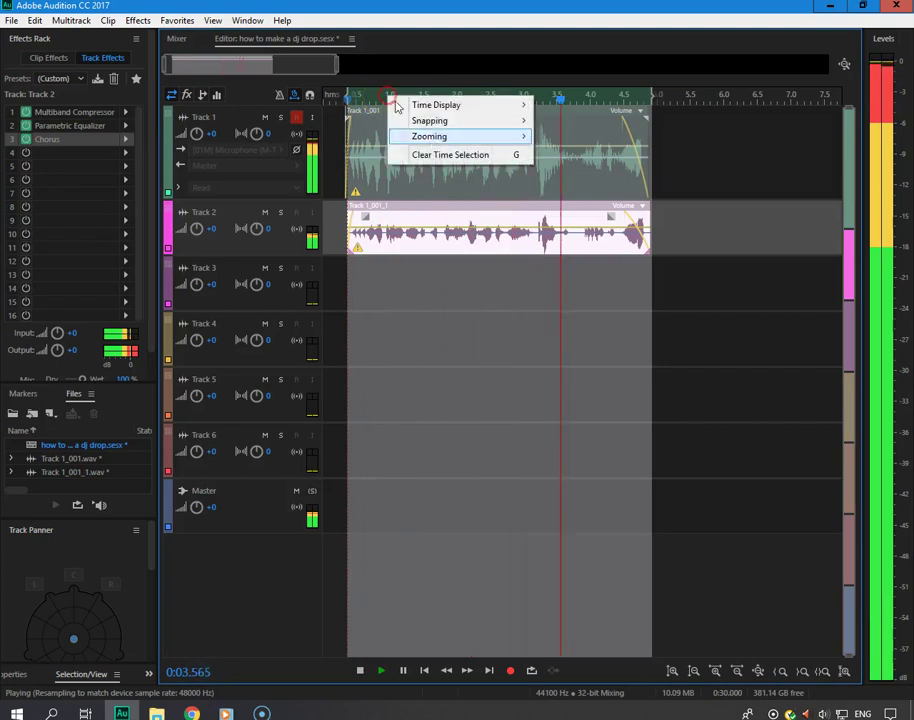
{"action": "left_click", "coordinate": [436, 155]}
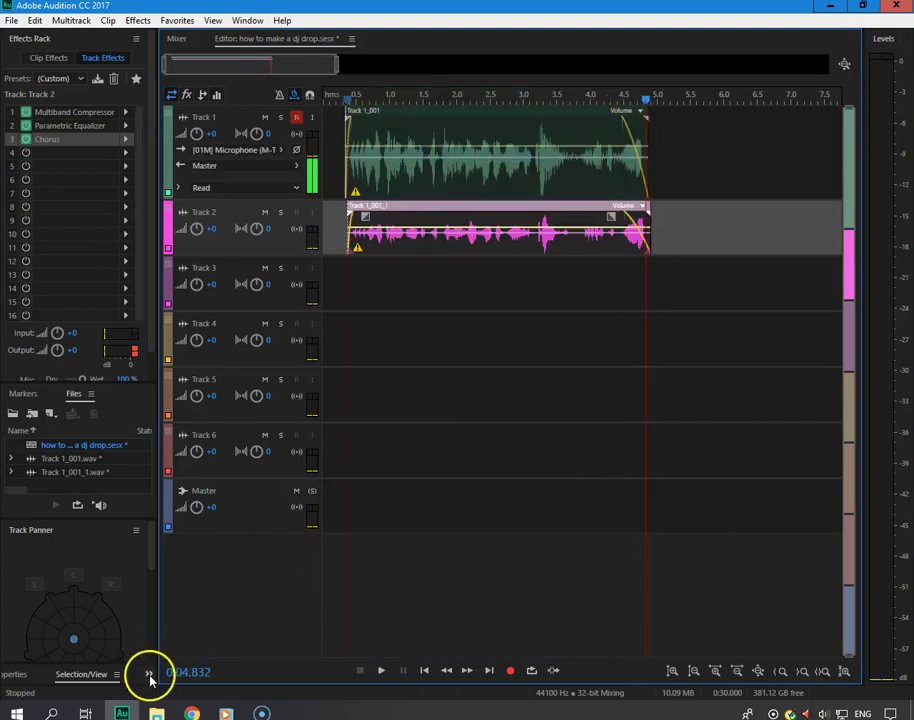
Step: Switch to File Explorer, open the effect folder inside OneDrive's radio sounds folder, and preview 43.mp3
{"action": "left_click", "coordinate": [157, 712]}
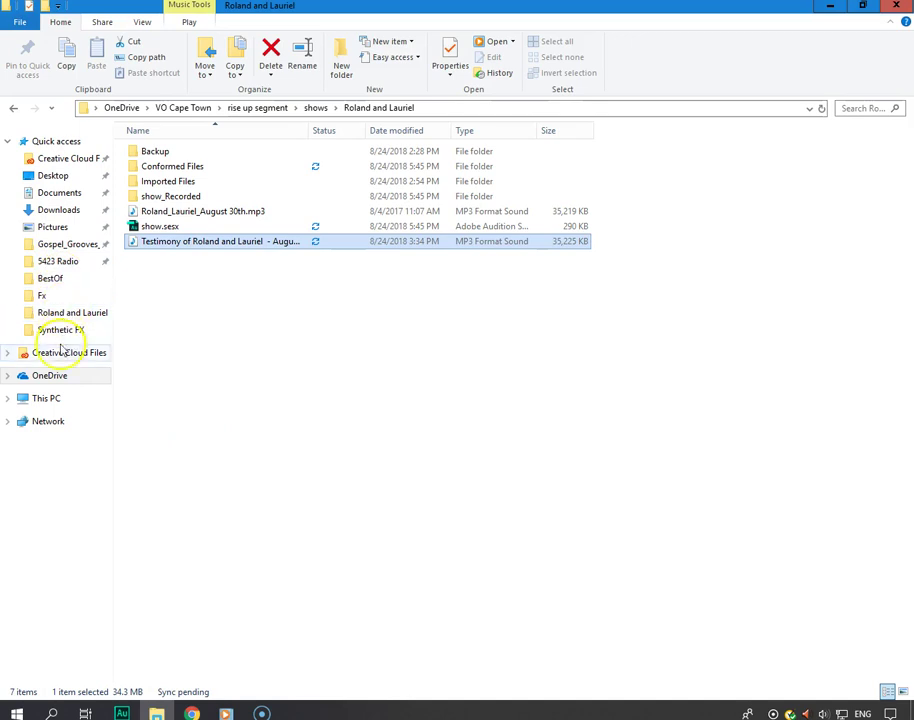
{"action": "left_click", "coordinate": [62, 378]}
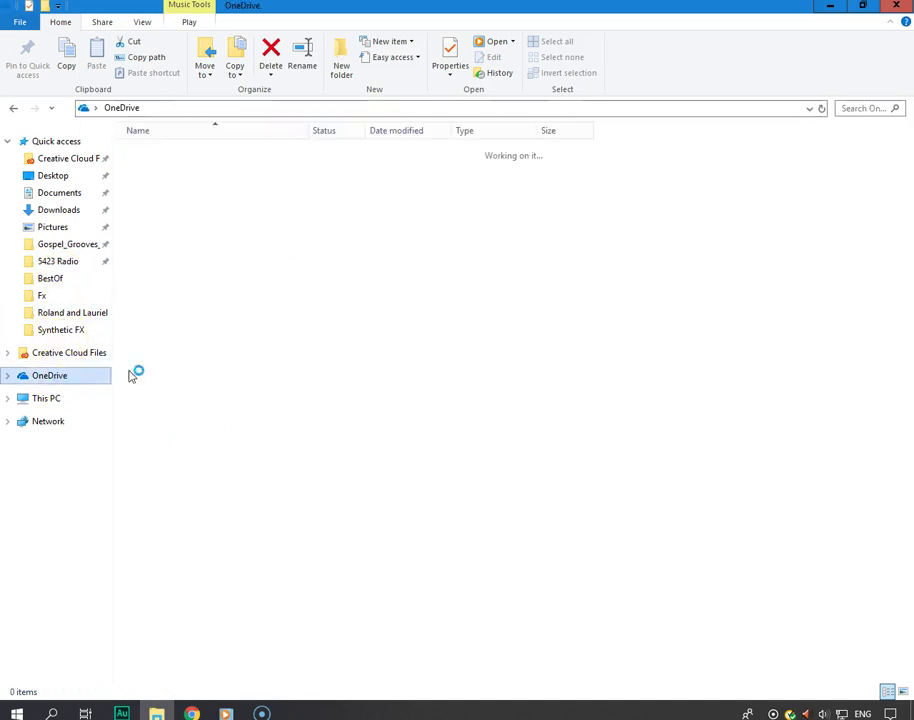
{"action": "double_click", "coordinate": [170, 288]}
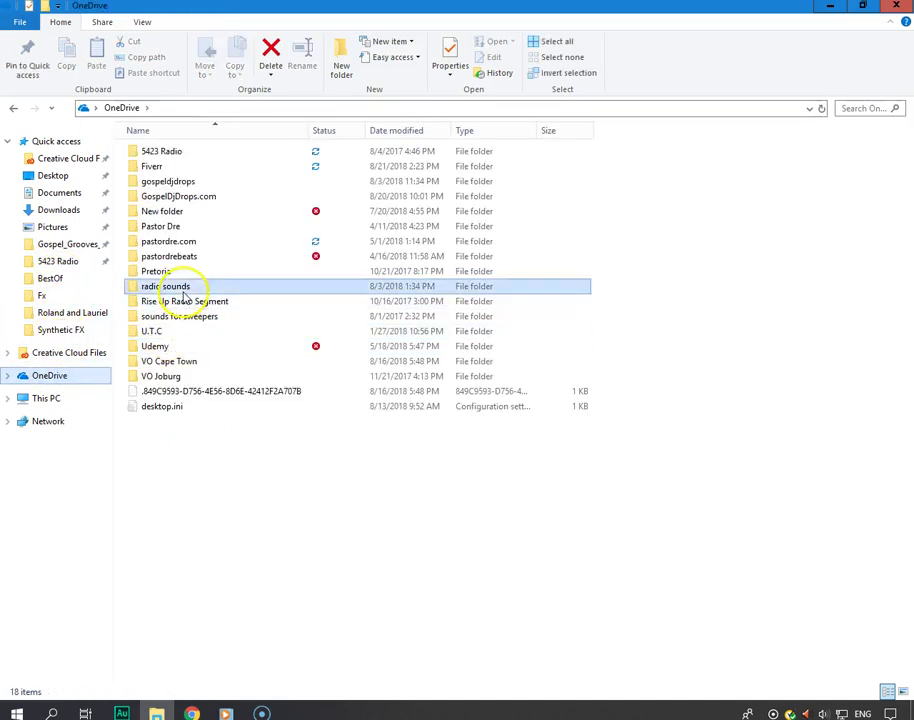
{"action": "double_click", "coordinate": [165, 241]}
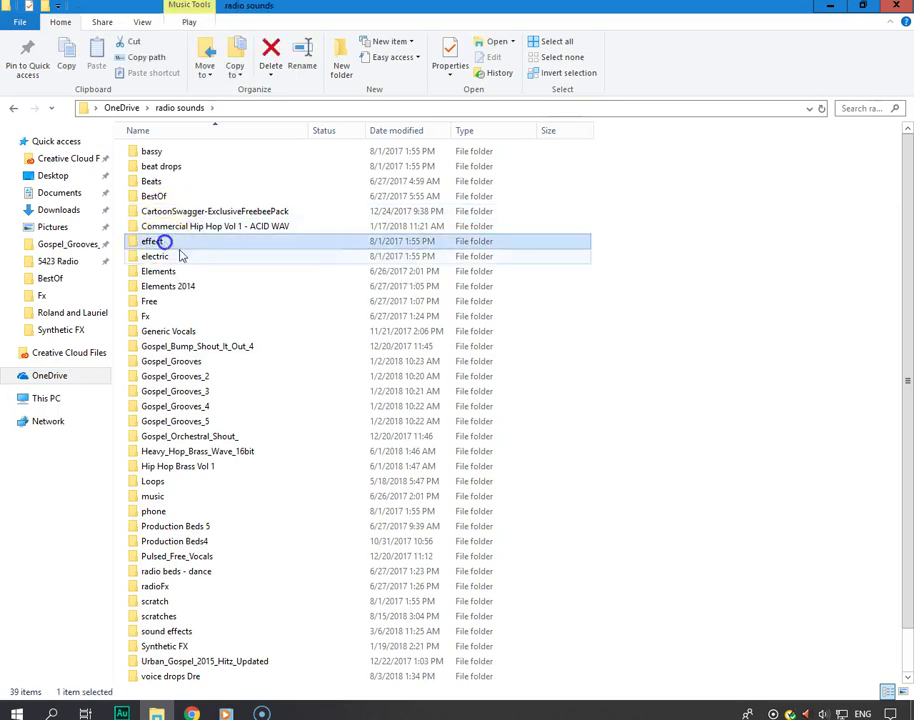
{"action": "left_click", "coordinate": [186, 258]}
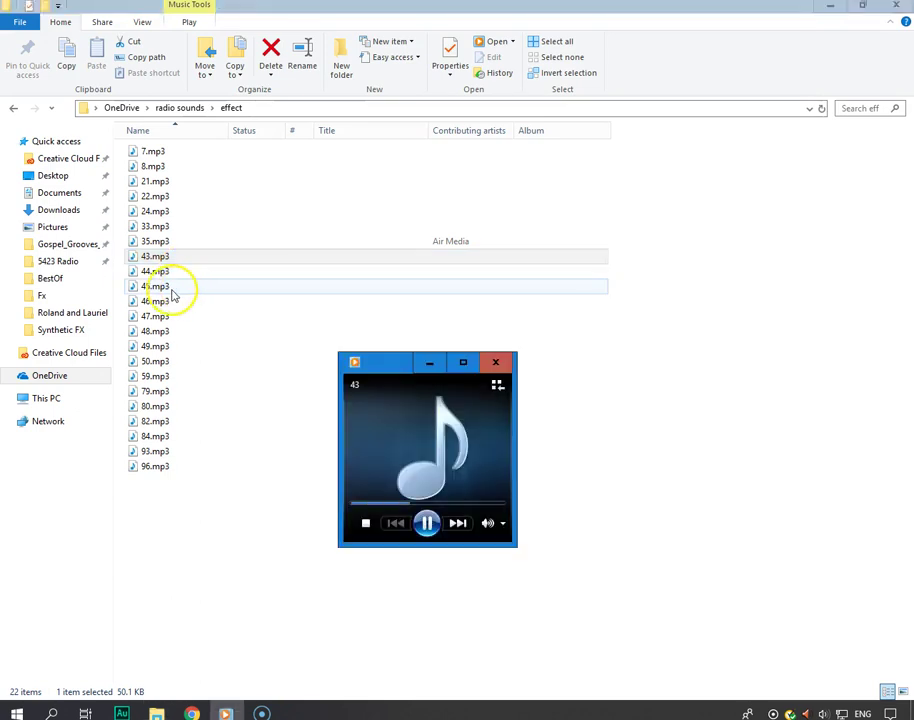
Step: Place 43.mp3 on Track 3 at about 4.8 s, where the voice ends, and play the transition from about 4.3 s
{"action": "left_click_drag", "start_coordinate": [166, 262], "coordinate": [647, 272]}
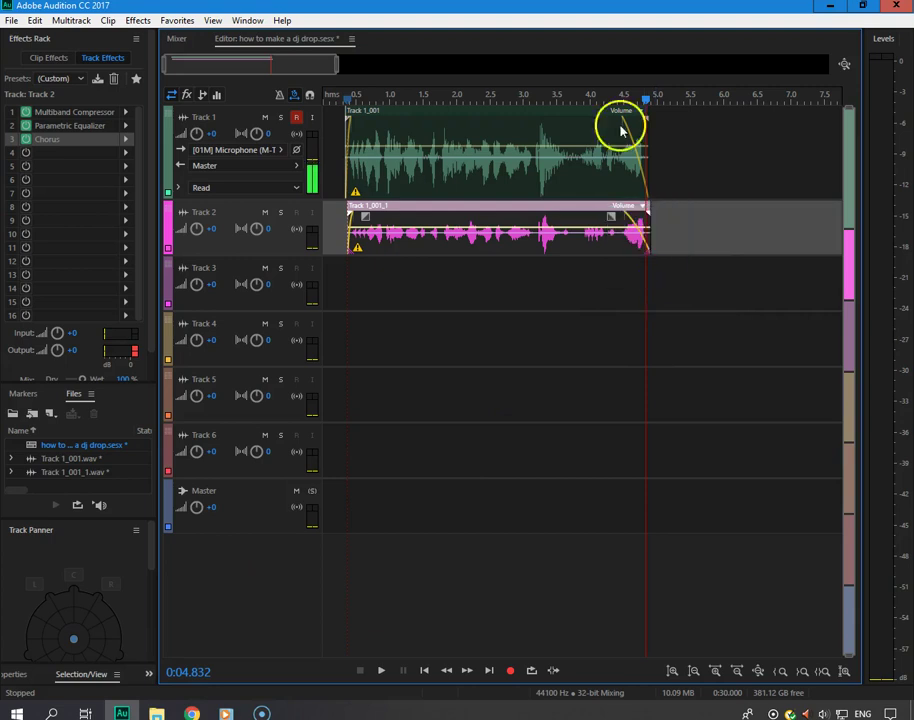
{"action": "left_click", "coordinate": [612, 100]}
{"action": "key", "text": "space"}
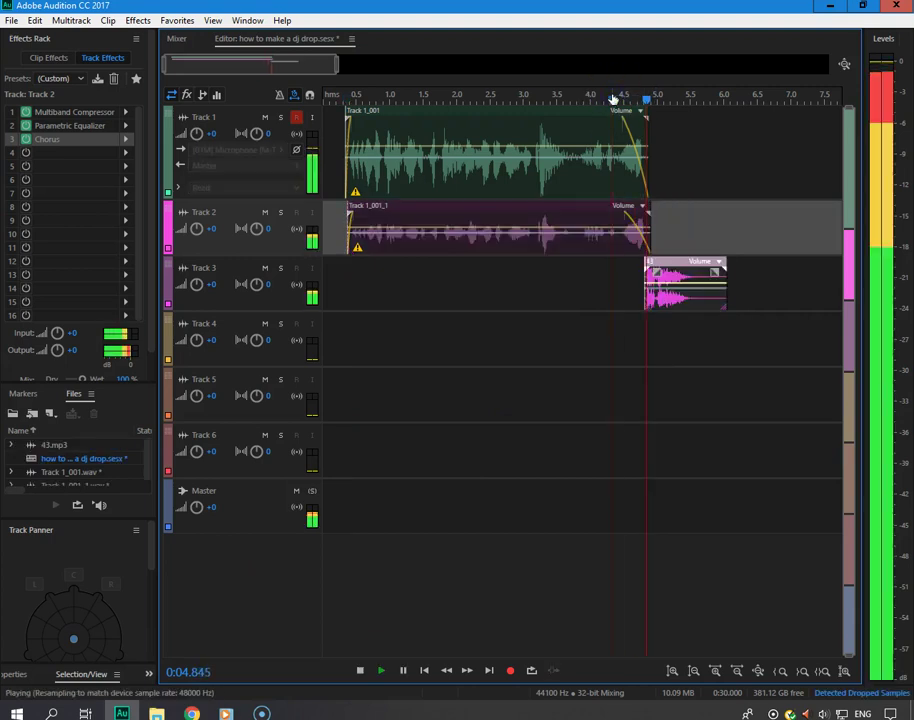
{"action": "key", "text": "space"}
Step: Preview 47.mp3 and 48.mp3 in the effect folder and place 48.mp3 at the start of Track 3
{"action": "left_click", "coordinate": [156, 713]}
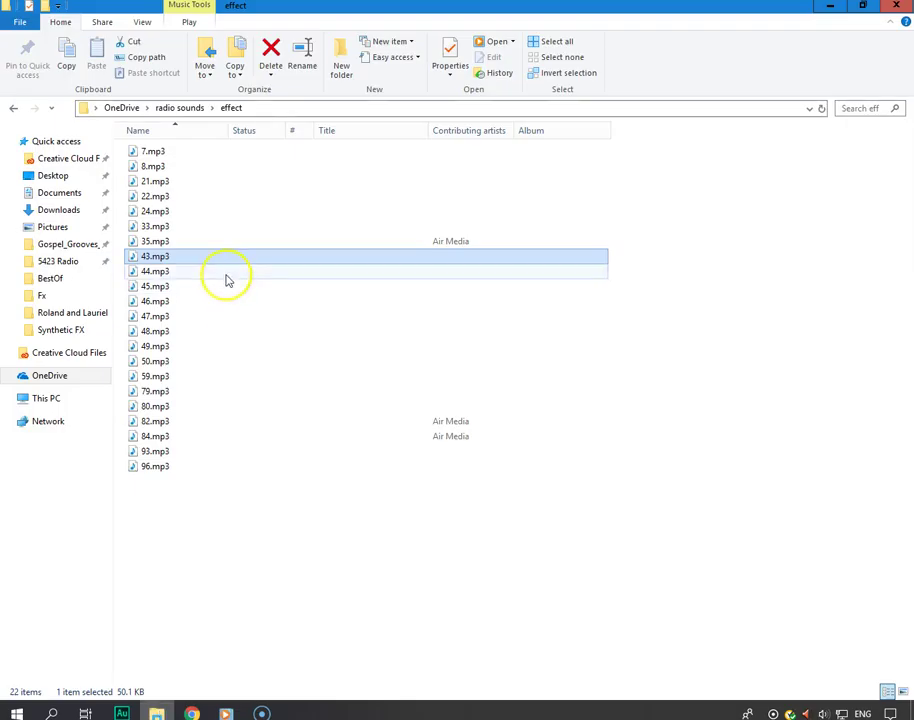
{"action": "left_click", "coordinate": [176, 318]}
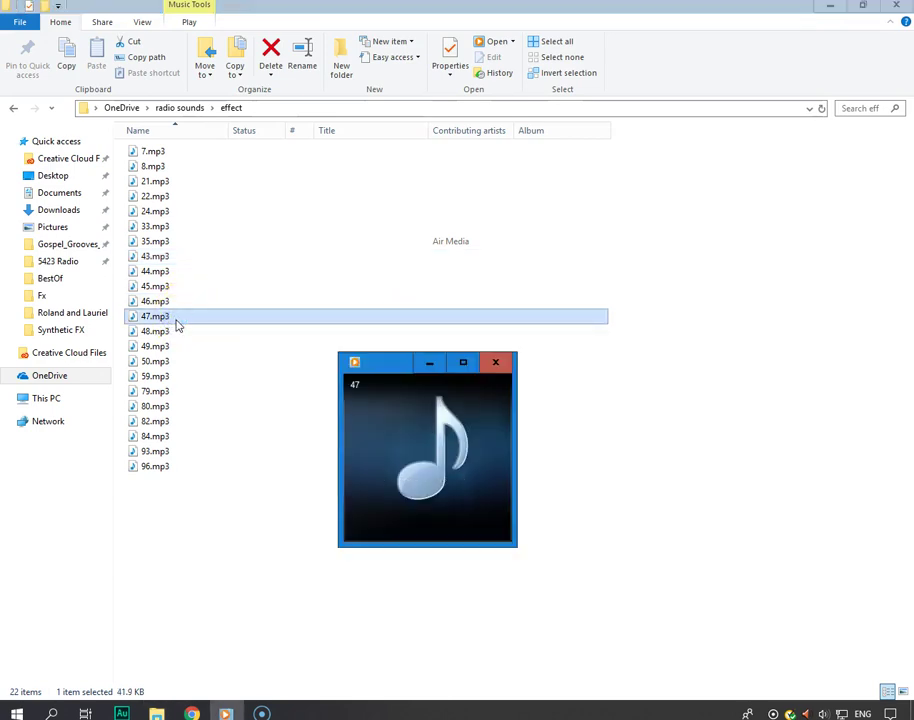
{"action": "double_click", "coordinate": [175, 333]}
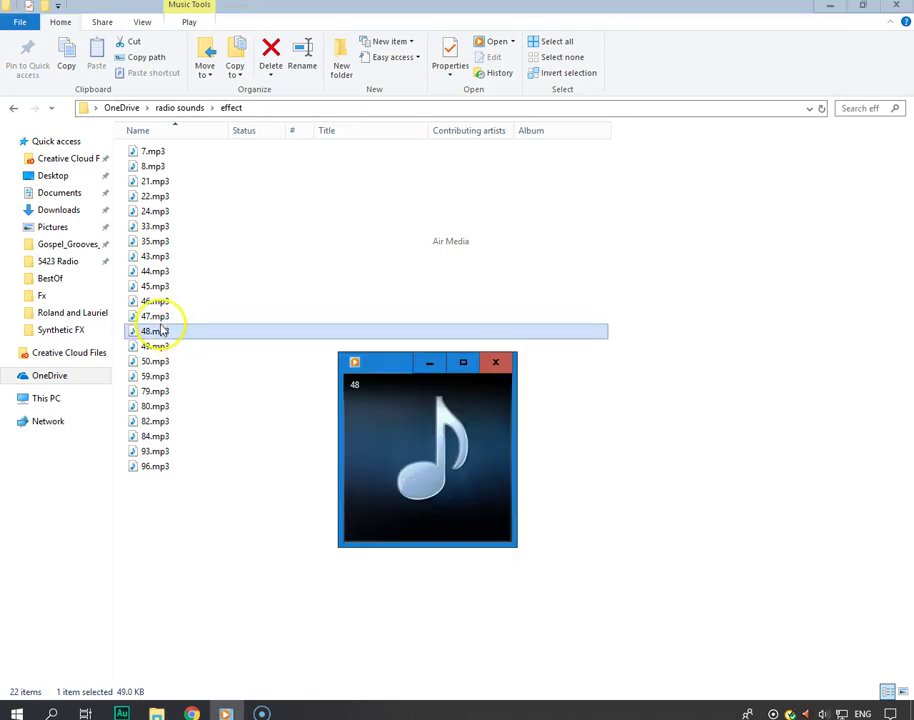
{"action": "left_click_drag", "start_coordinate": [157, 334], "coordinate": [312, 280]}
Step: Play the session from the start and lower clip 48's volume envelope from about 0.4 s to 0.8 s with keyframes
{"action": "key", "text": "Home"}
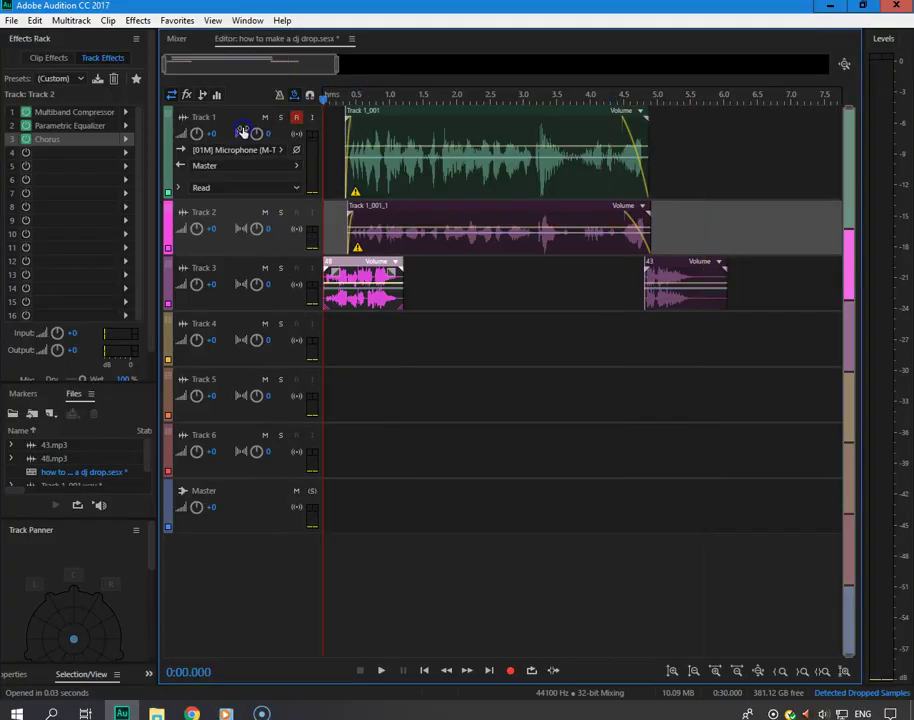
{"action": "key", "text": "space"}
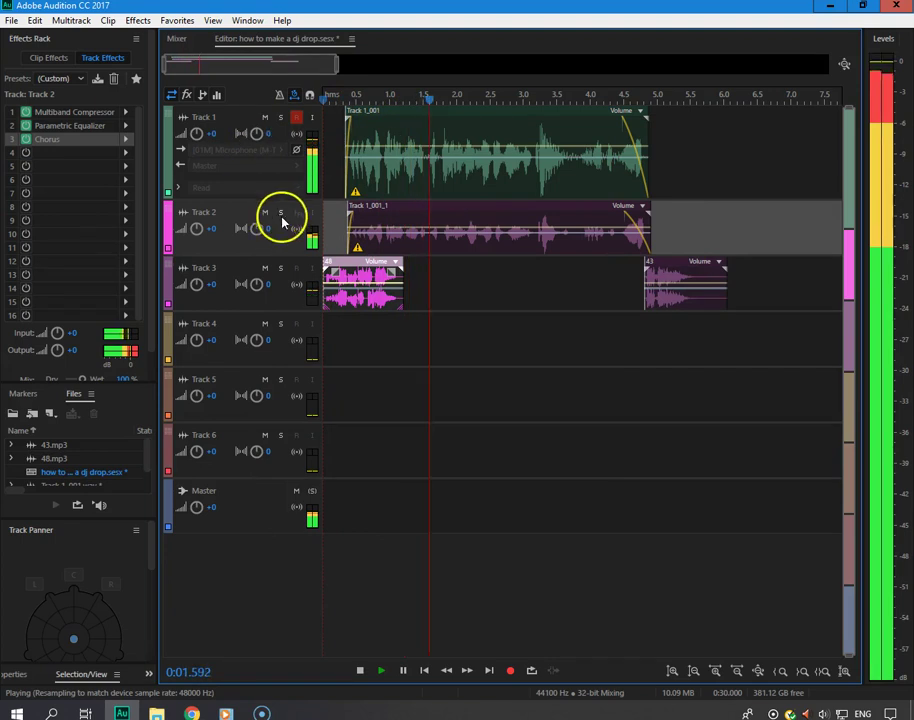
{"action": "left_click", "coordinate": [362, 289]}
{"action": "mouse_move", "coordinate": [368, 284]}
{"action": "left_mouse_down"}
{"action": "mouse_move", "coordinate": [400, 302]}
{"action": "mouse_move", "coordinate": [378, 305]}
{"action": "left_mouse_up"}
{"action": "key", "text": "space"}
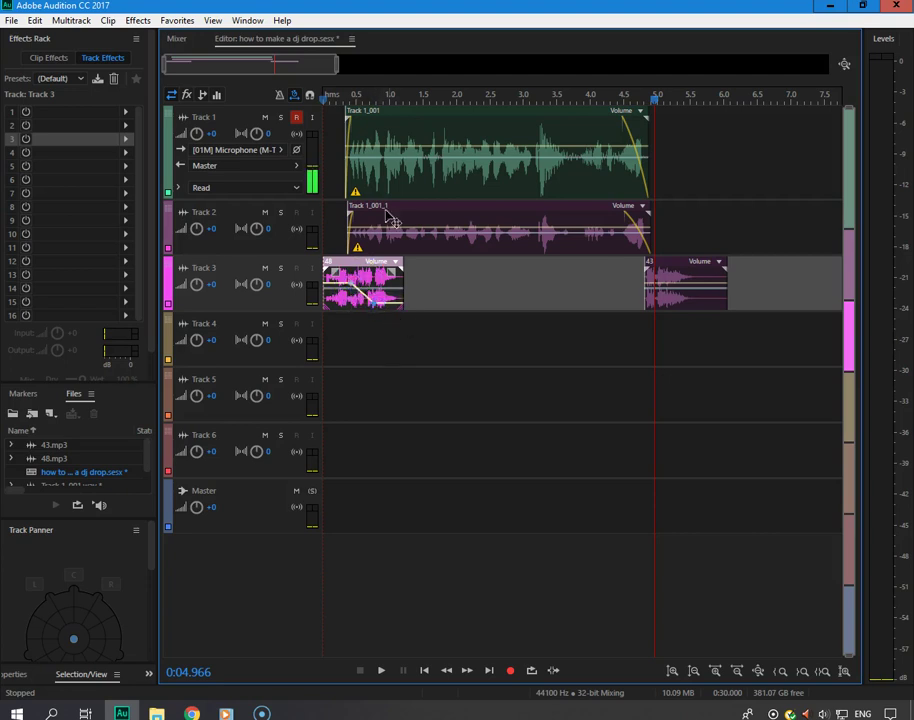
Step: Play back the session from the beginning to check how clip 48 sits under the voice
{"action": "left_click", "coordinate": [385, 117]}
{"action": "left_click", "coordinate": [318, 99]}
{"action": "key", "text": "space"}
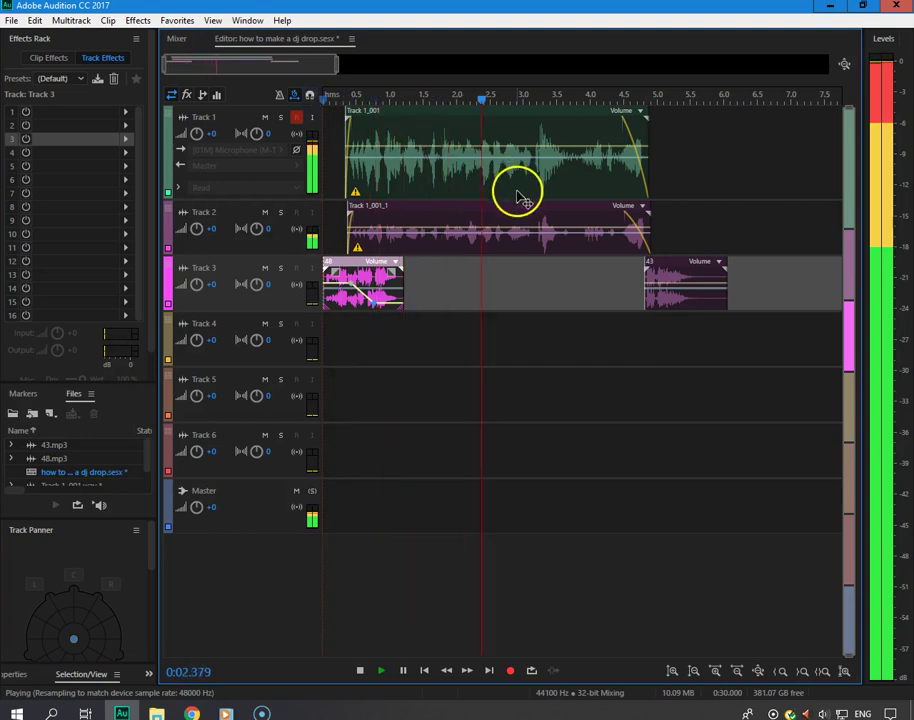
{"action": "key", "text": "space"}
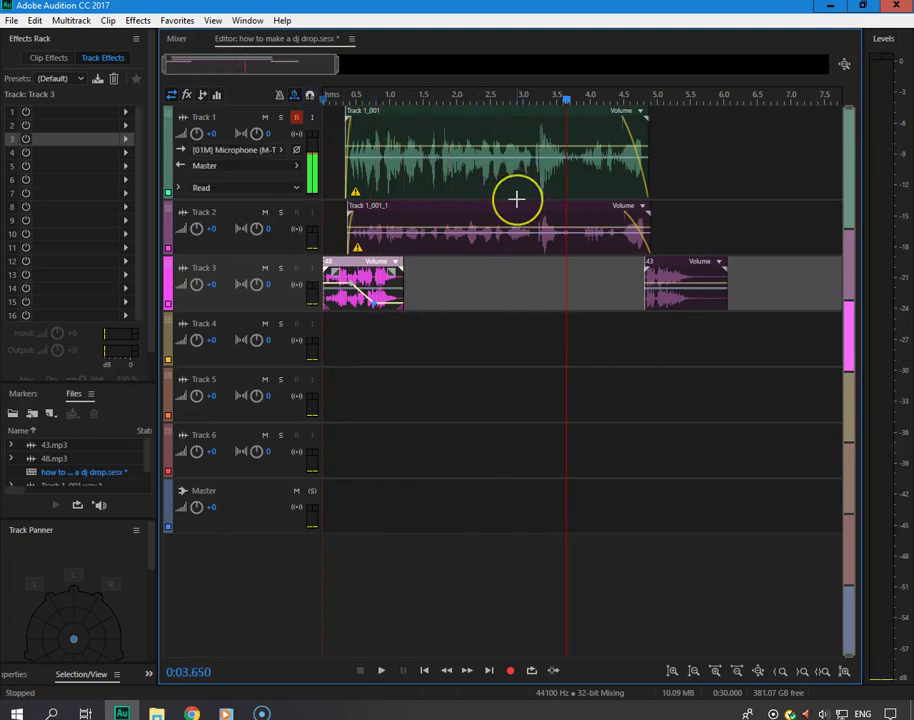
Step: Duplicate the Track 2 voice clip onto Track 3 and convert the duplicate to a unique copy
{"action": "left_click", "coordinate": [490, 233]}
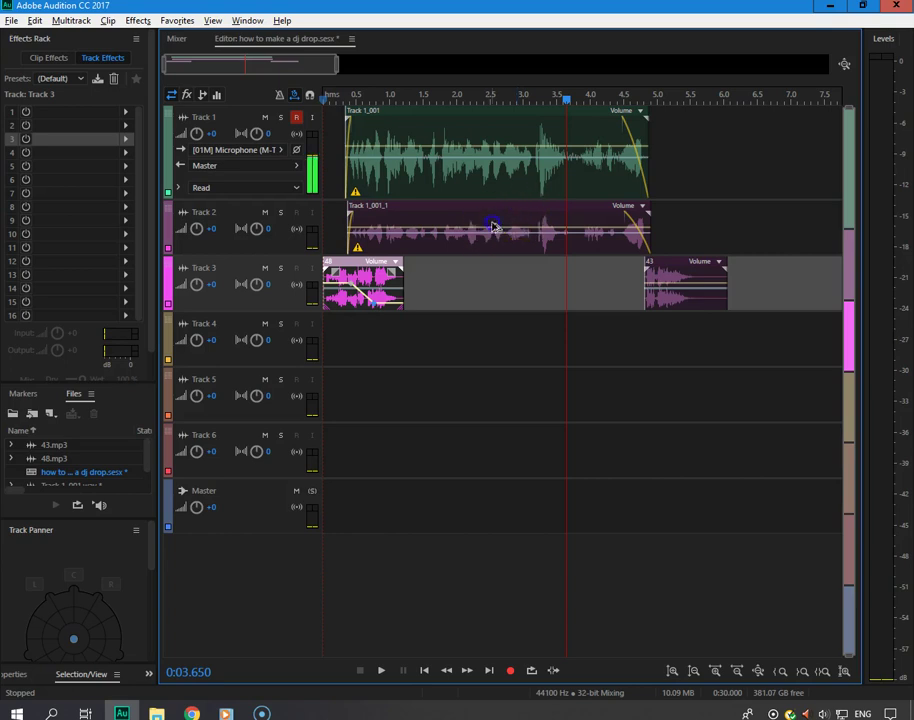
{"action": "left_click_drag", "start_coordinate": [493, 226], "coordinate": [527, 299]}
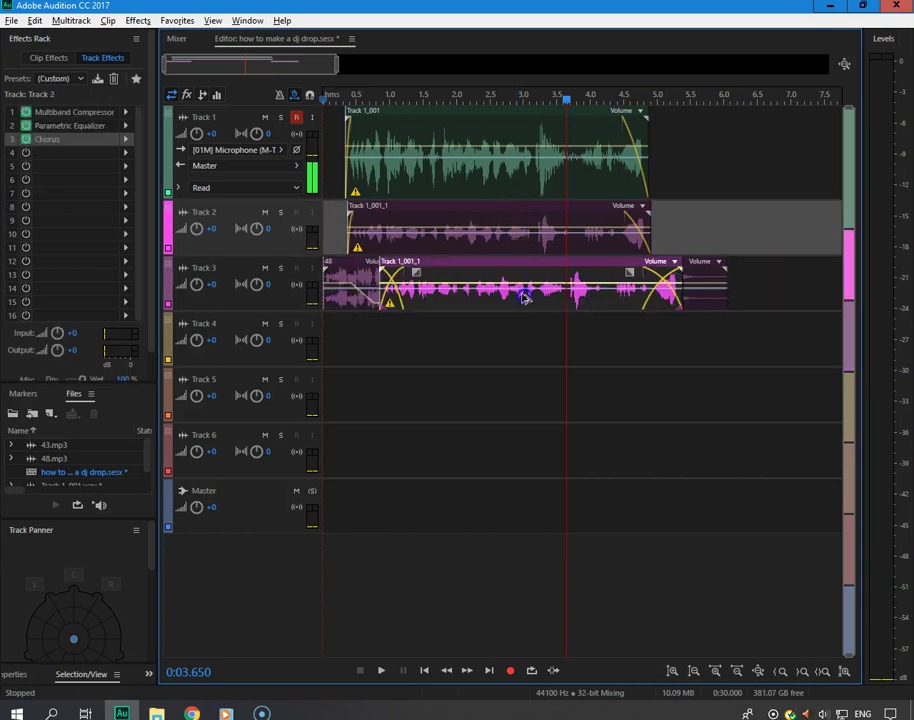
{"action": "right_click", "coordinate": [518, 297]}
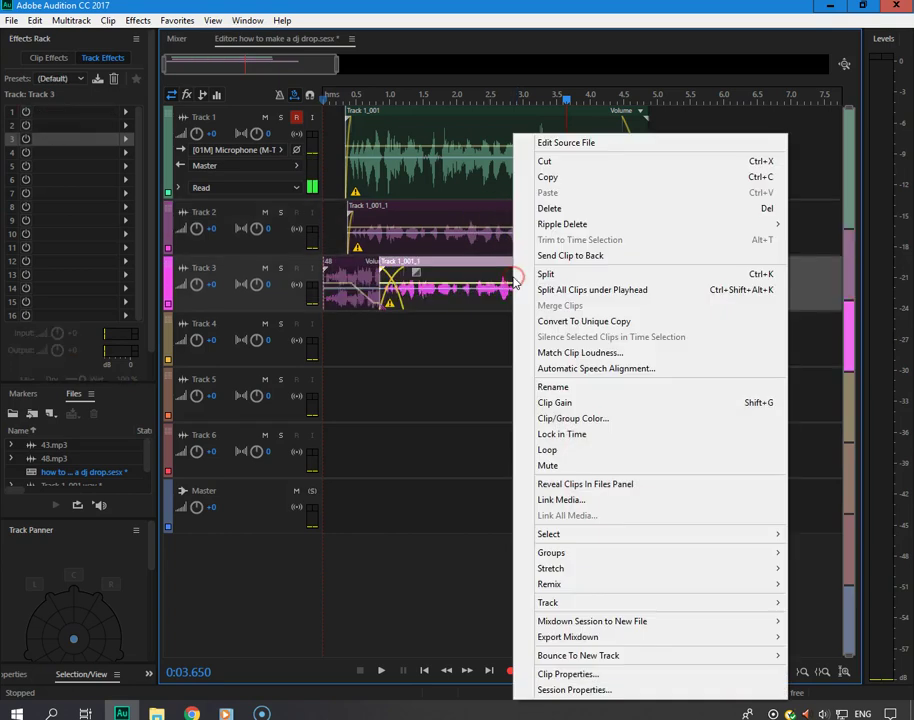
{"action": "left_click", "coordinate": [540, 321]}
Step: Trim the Track 3 voice copy to about 3.15–4.2 s, checking it by playback, and add a fade-out with linear value 24
{"action": "left_click_drag", "start_coordinate": [386, 279], "coordinate": [524, 271]}
{"action": "left_click", "coordinate": [537, 141]}
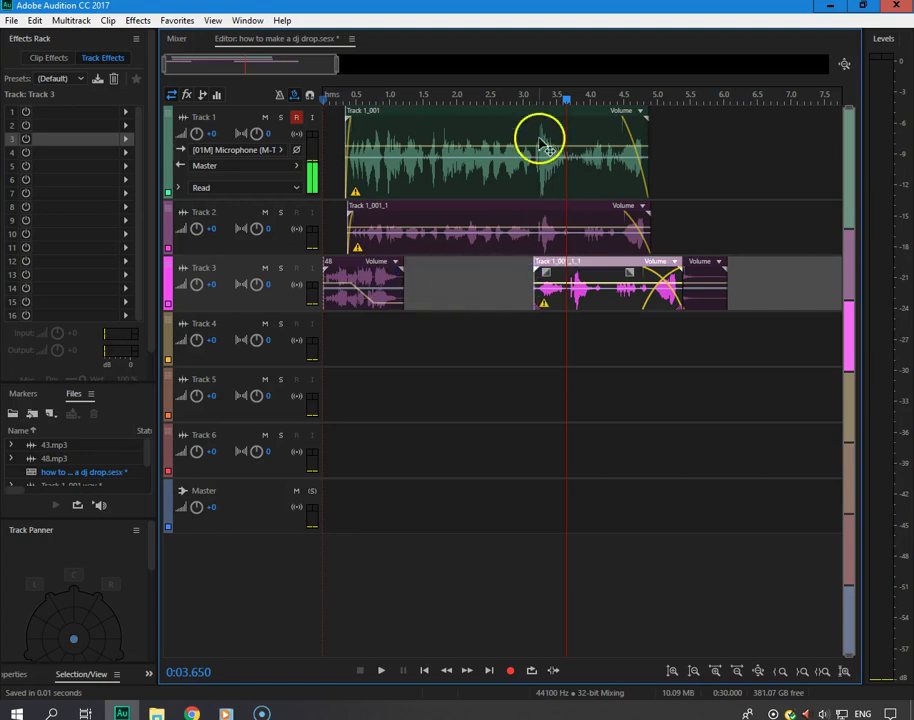
{"action": "left_click", "coordinate": [524, 94]}
{"action": "key", "text": "space"}
{"action": "left_click", "coordinate": [611, 262]}
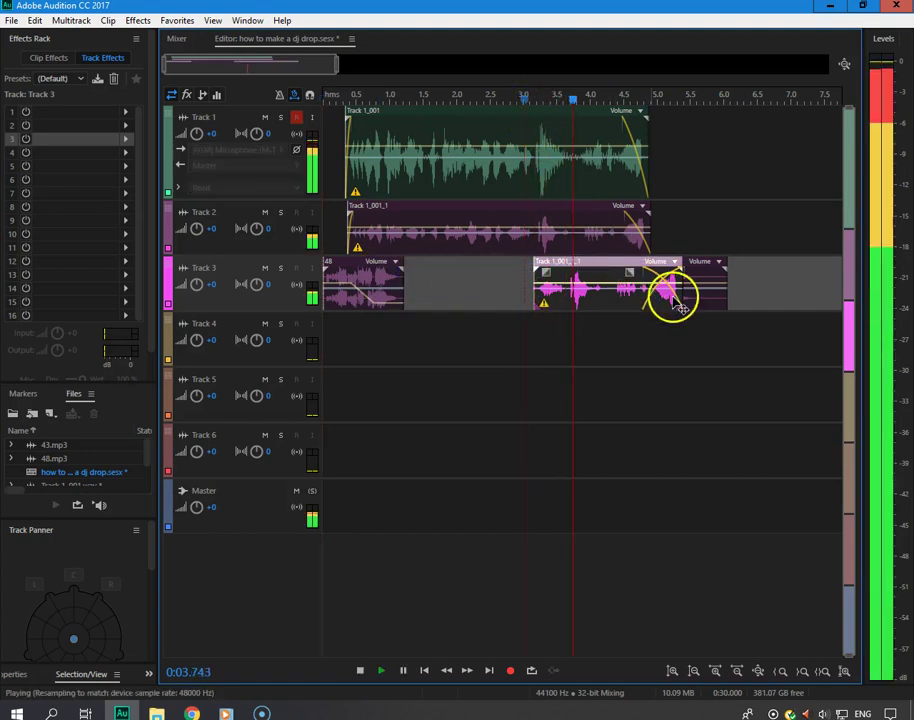
{"action": "key", "text": "space"}
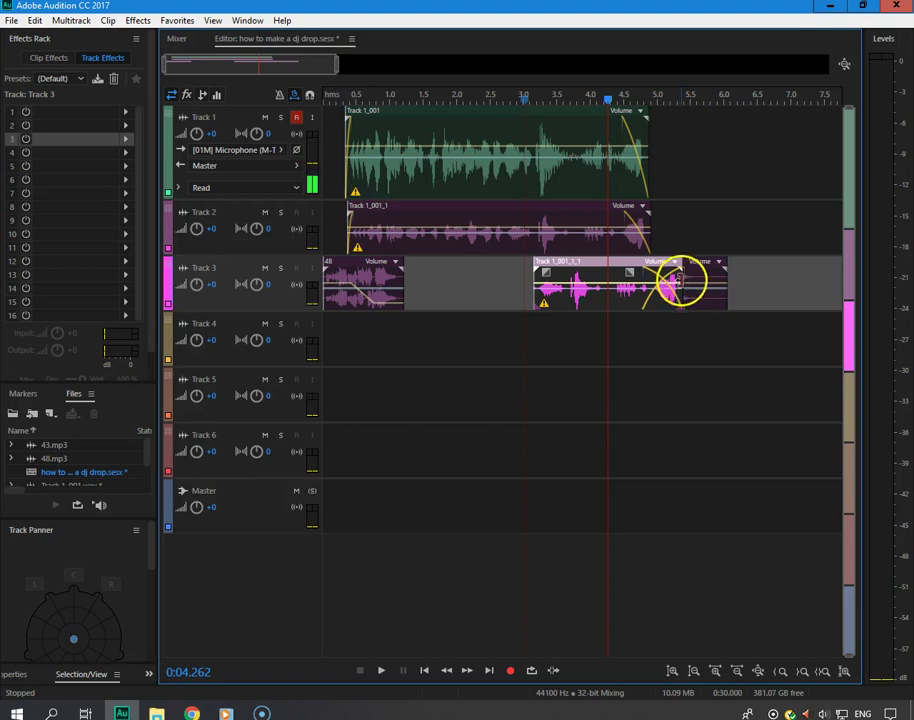
{"action": "left_click_drag", "start_coordinate": [676, 284], "coordinate": [578, 268]}
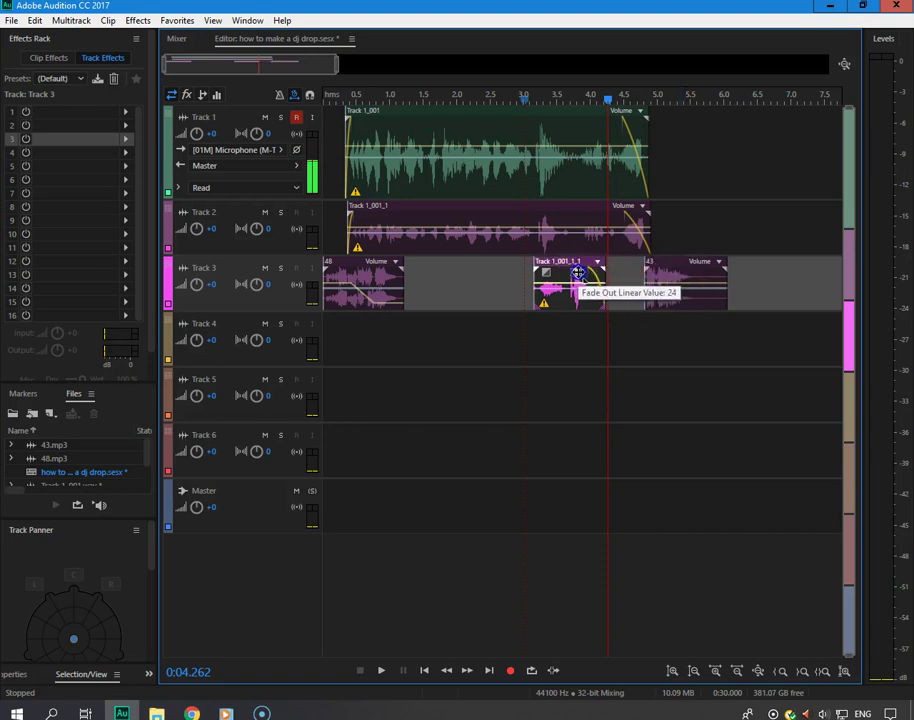
Step: Play back from about 1.7 s and shift the Track 3 voice echo slightly so it starts at about 3.25 s
{"action": "left_click", "coordinate": [434, 94]}
{"action": "key", "text": "space"}
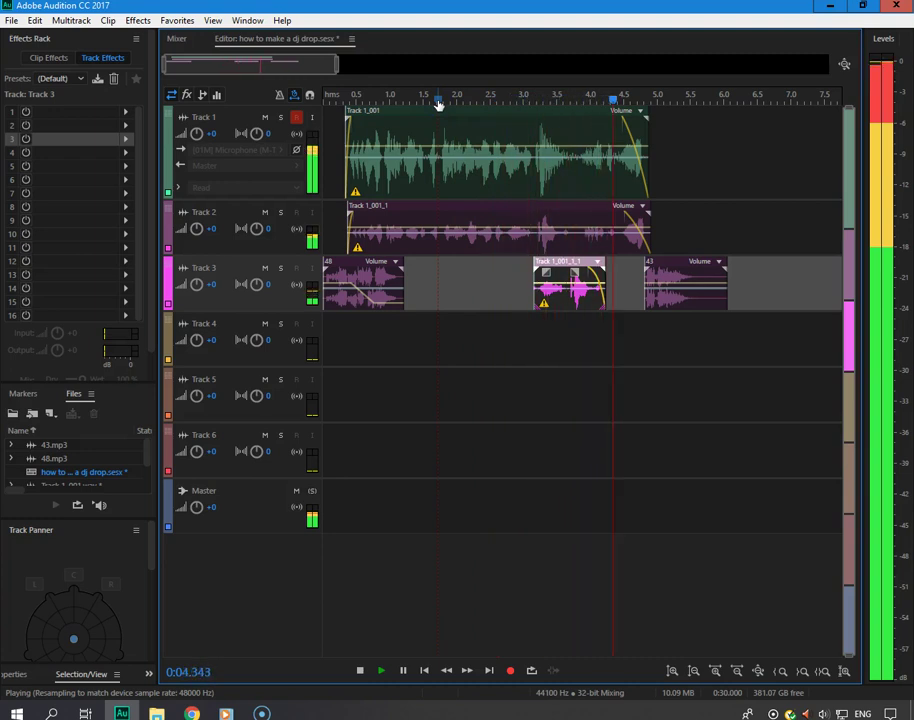
{"action": "key", "text": "space"}
{"action": "left_click_drag", "start_coordinate": [556, 271], "coordinate": [562, 272]}
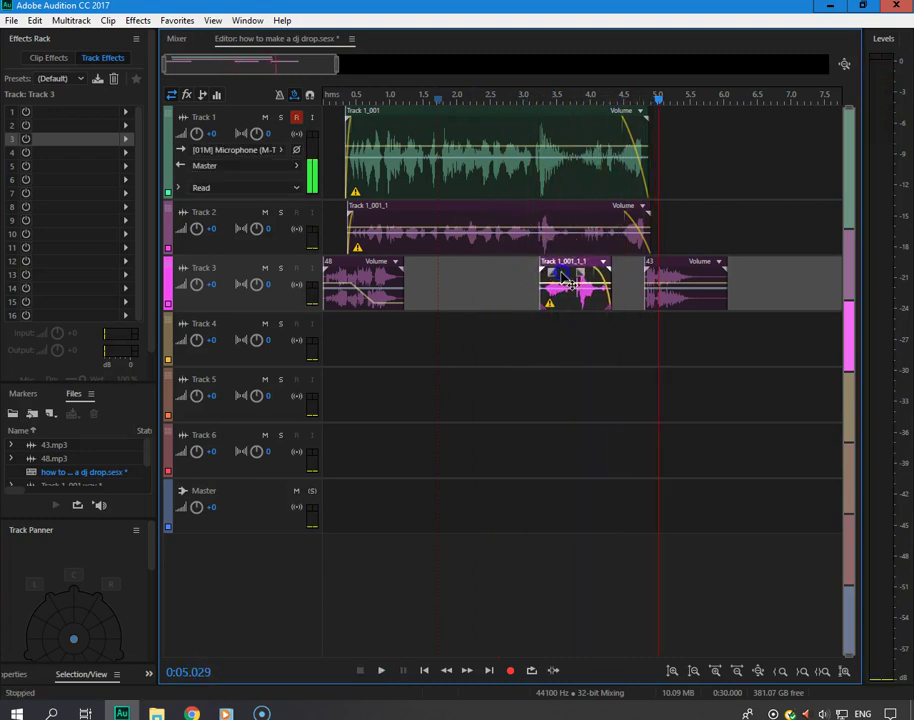
Step: Play from about 2.5 s and raise the beginning of the Track 3 voice echo's volume envelope to +12.1 dB
{"action": "left_click", "coordinate": [492, 92]}
{"action": "key", "text": "space"}
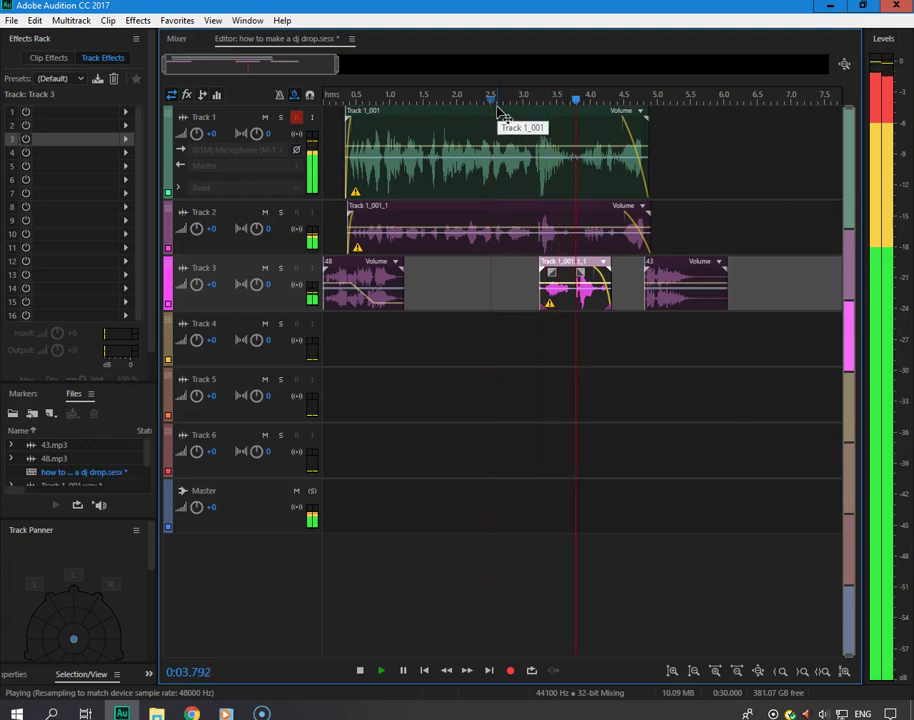
{"action": "left_click", "coordinate": [577, 282]}
{"action": "key", "text": "space"}
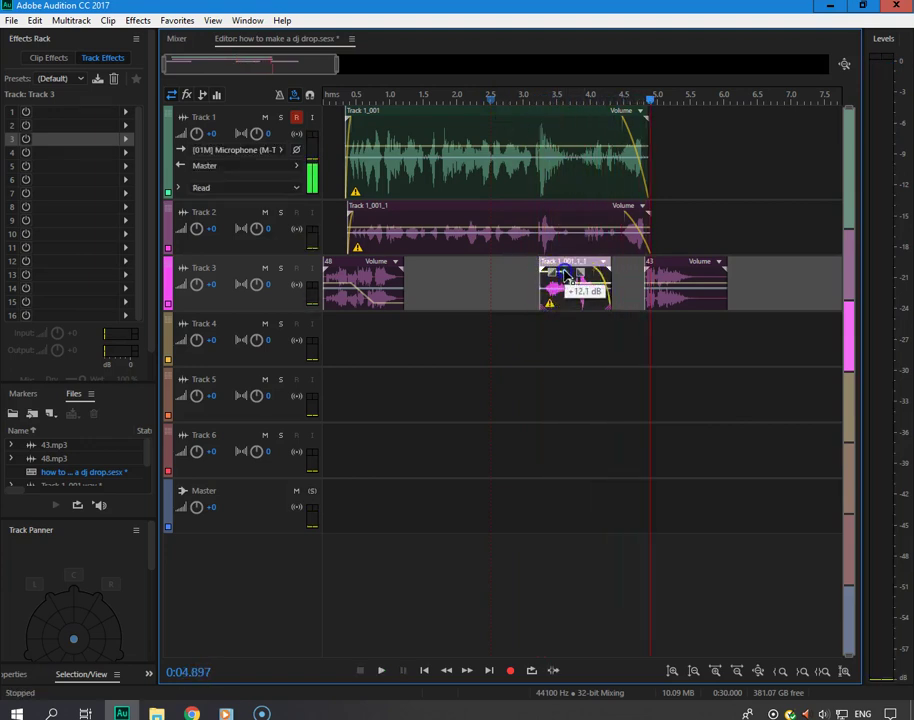
Step: Play back from about 2.5 s to check the louder voice echo and the closing effect
{"action": "left_click", "coordinate": [489, 98]}
{"action": "key", "text": "space"}
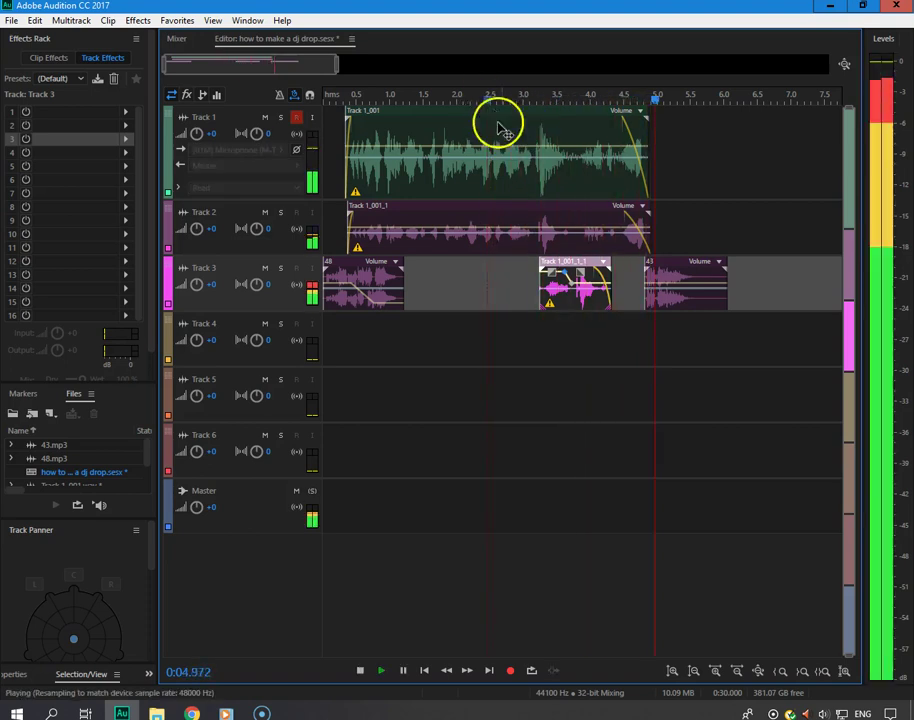
{"action": "key", "text": "space"}
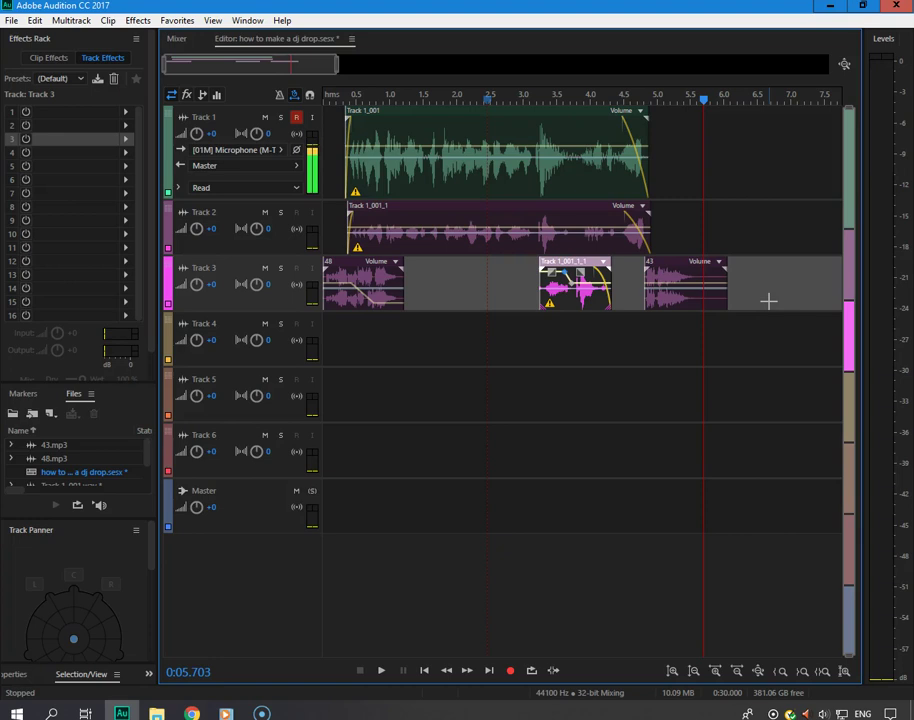